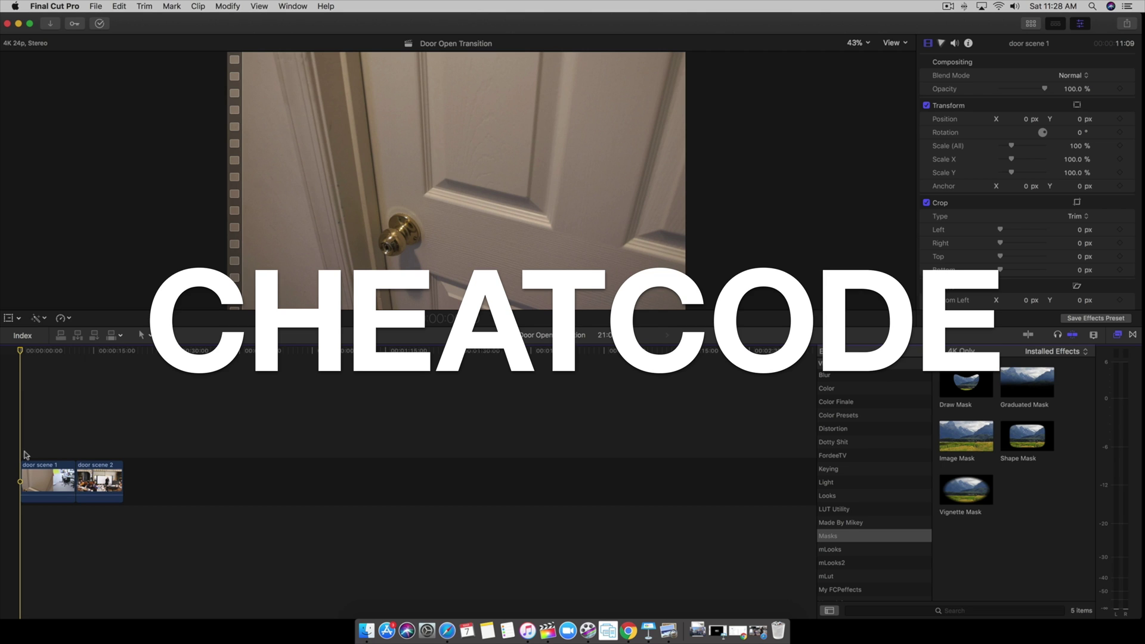
Blade door scene 1's speed with Shift+B into two 100% sections and play it back
{"action": "left_click", "coordinate": [41, 480]}
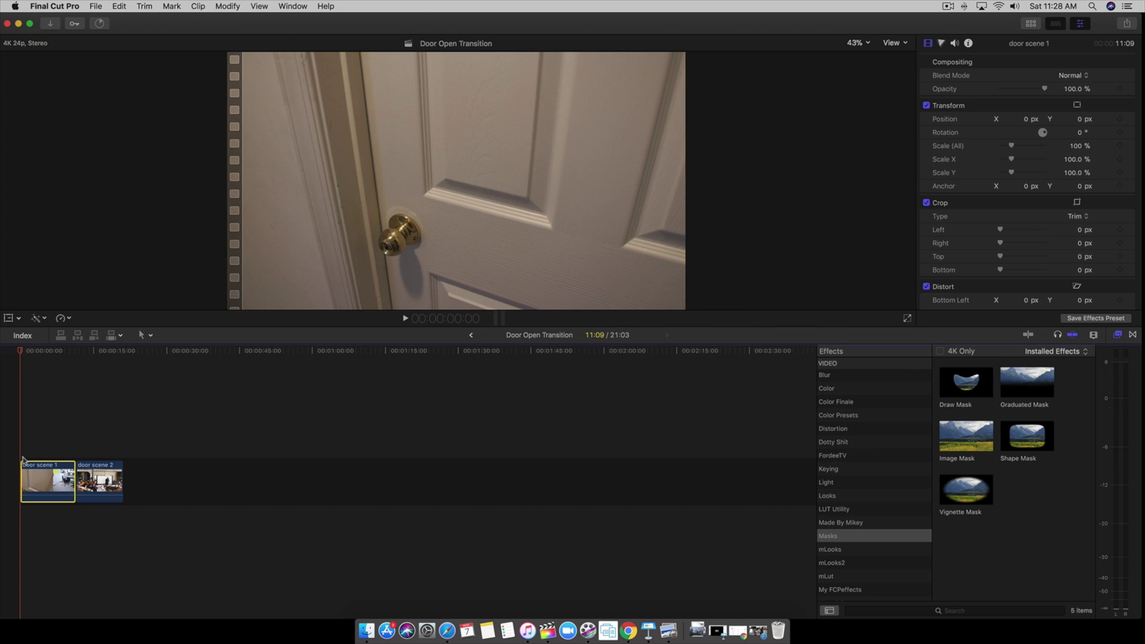
{"action": "key", "text": "super+equal"}
{"action": "key", "text": "space"}
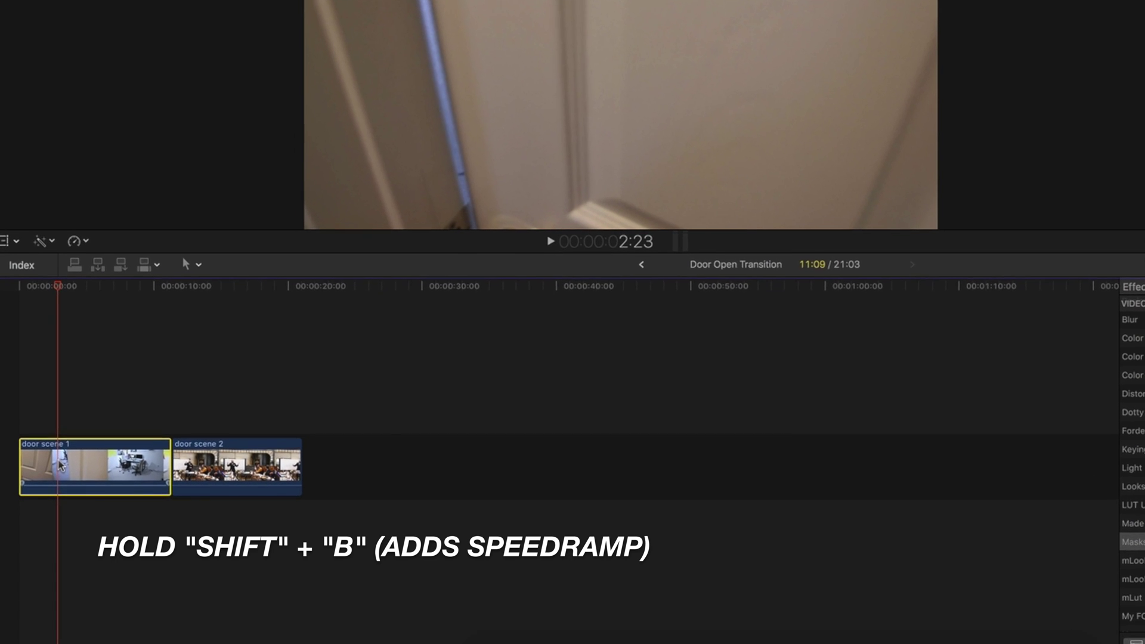
{"action": "key", "text": "shift+b"}
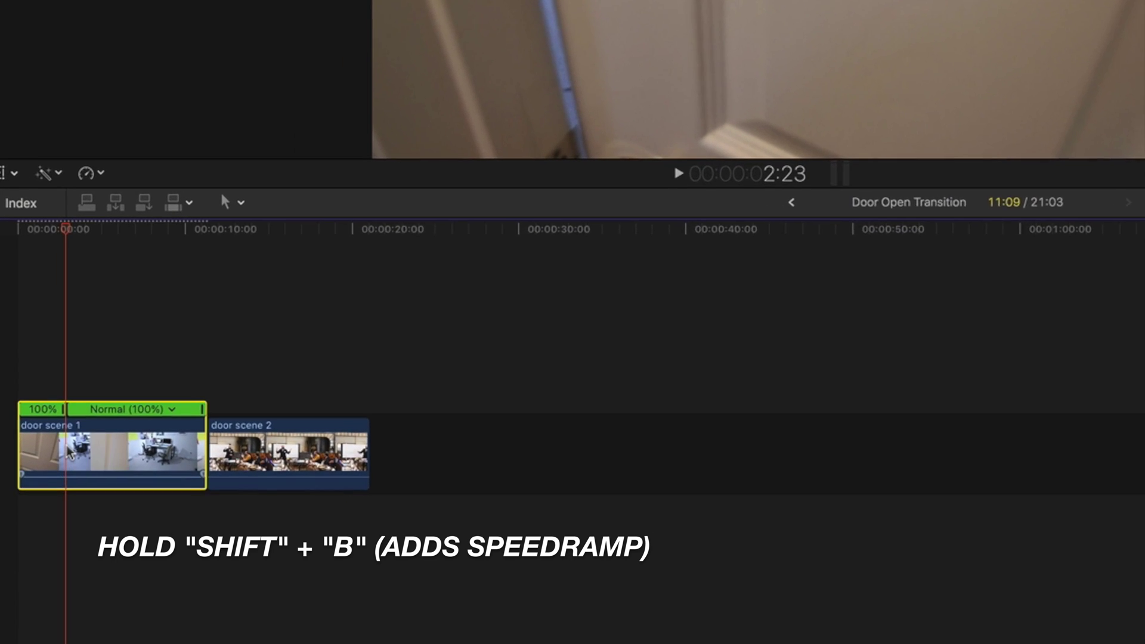
{"action": "key", "text": "space"}
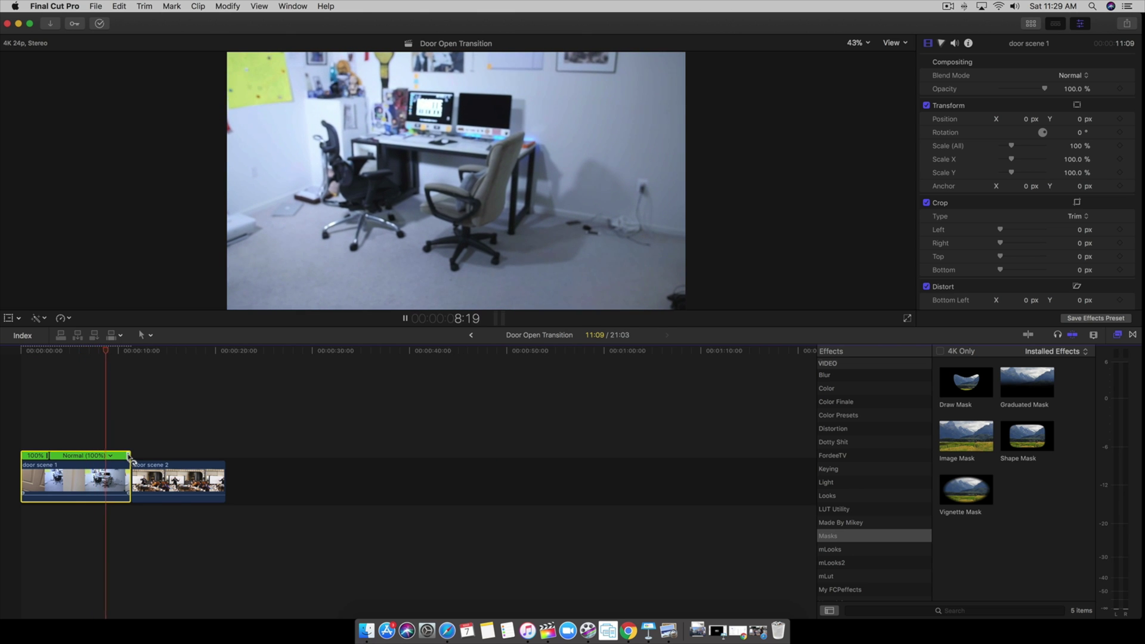
Drag the second retime handle so that section of door scene 1 plays Fast (576%)
{"action": "key", "text": "space"}
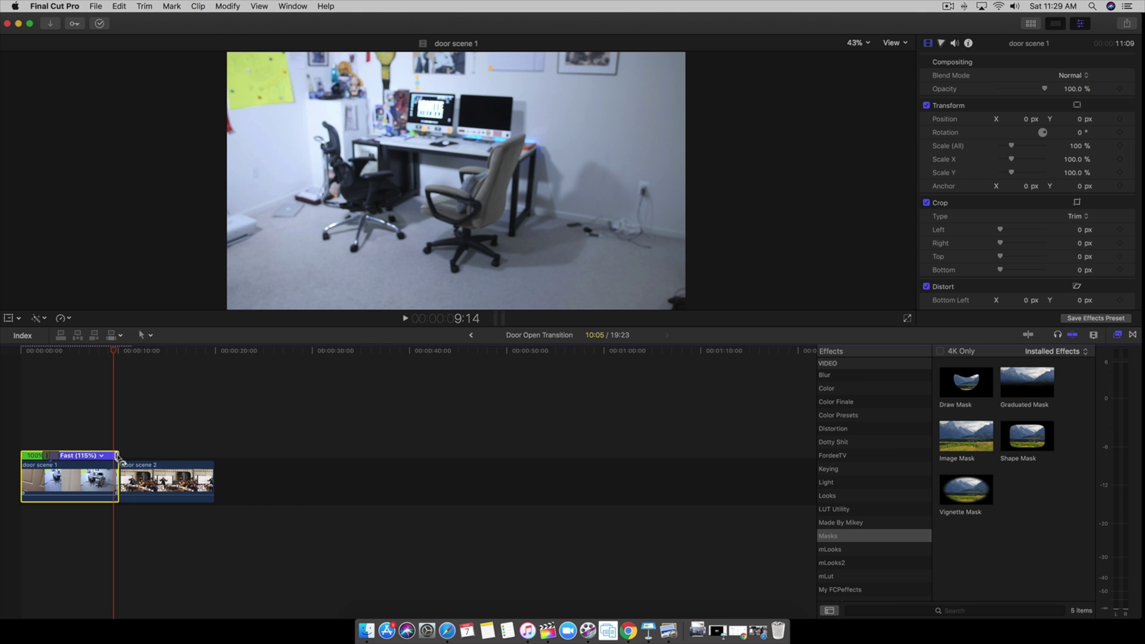
{"action": "left_click_drag", "start_coordinate": [115, 457], "coordinate": [79, 442]}
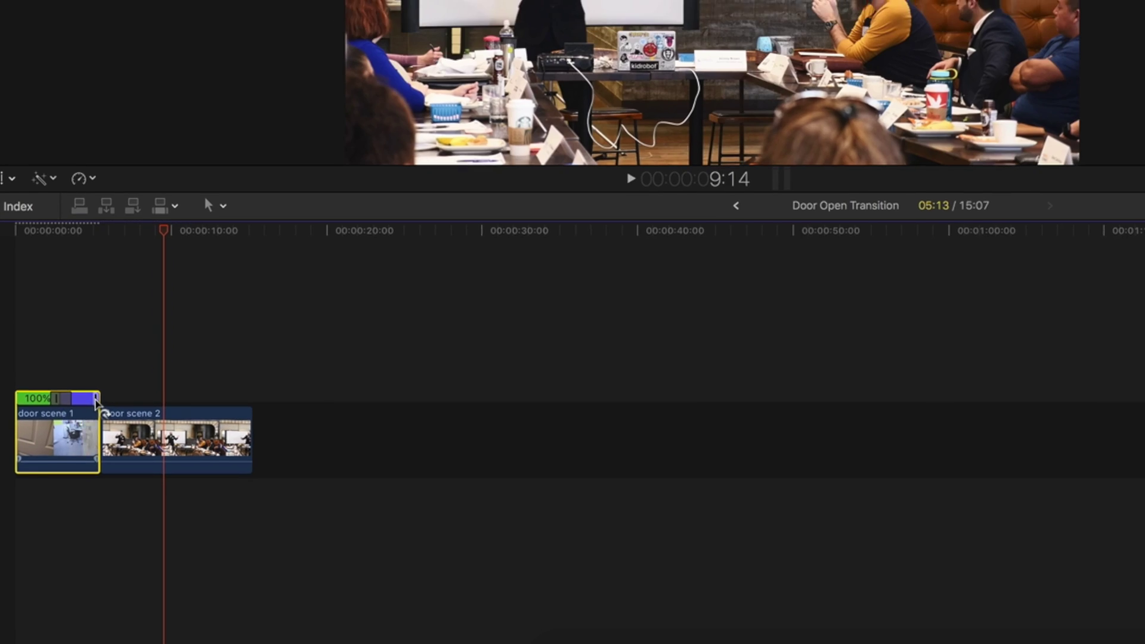
{"action": "left_click", "coordinate": [9, 358]}
{"action": "key", "text": "space"}
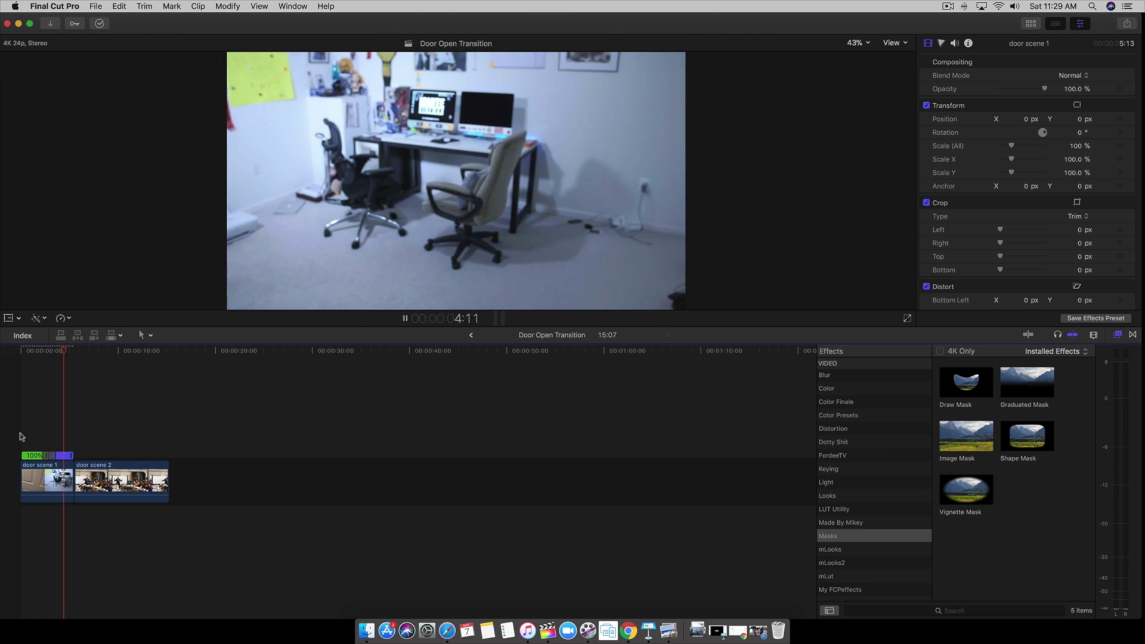
Disable door scene 2 and return the playhead to the start
{"action": "left_click", "coordinate": [83, 477]}
{"action": "key", "text": "space"}
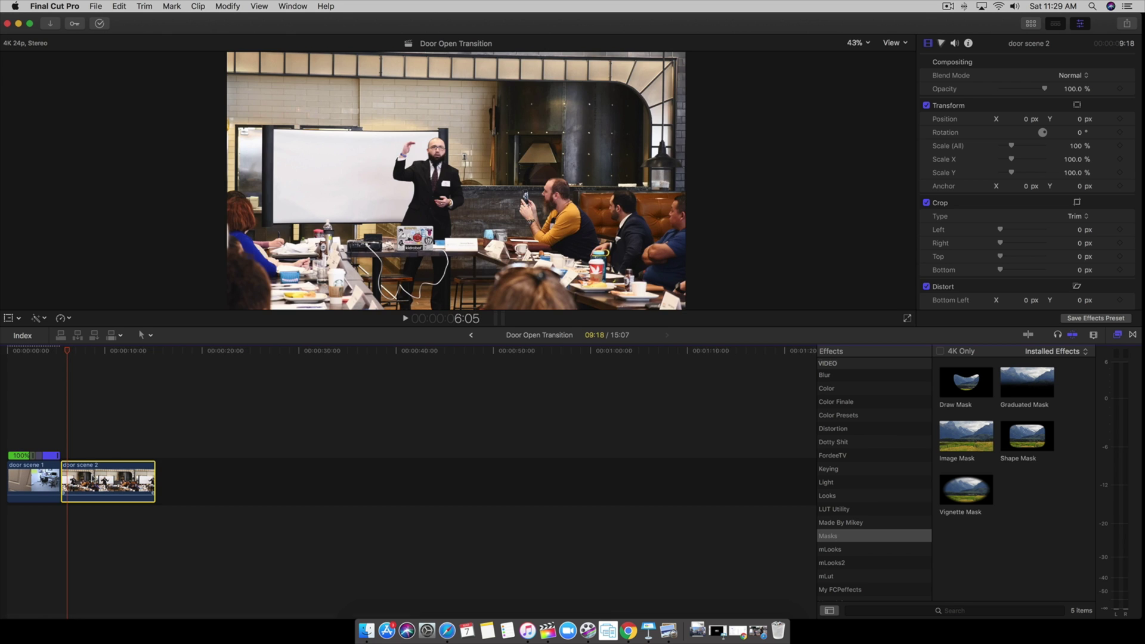
{"action": "key", "text": "v"}
{"action": "key", "text": "Home"}
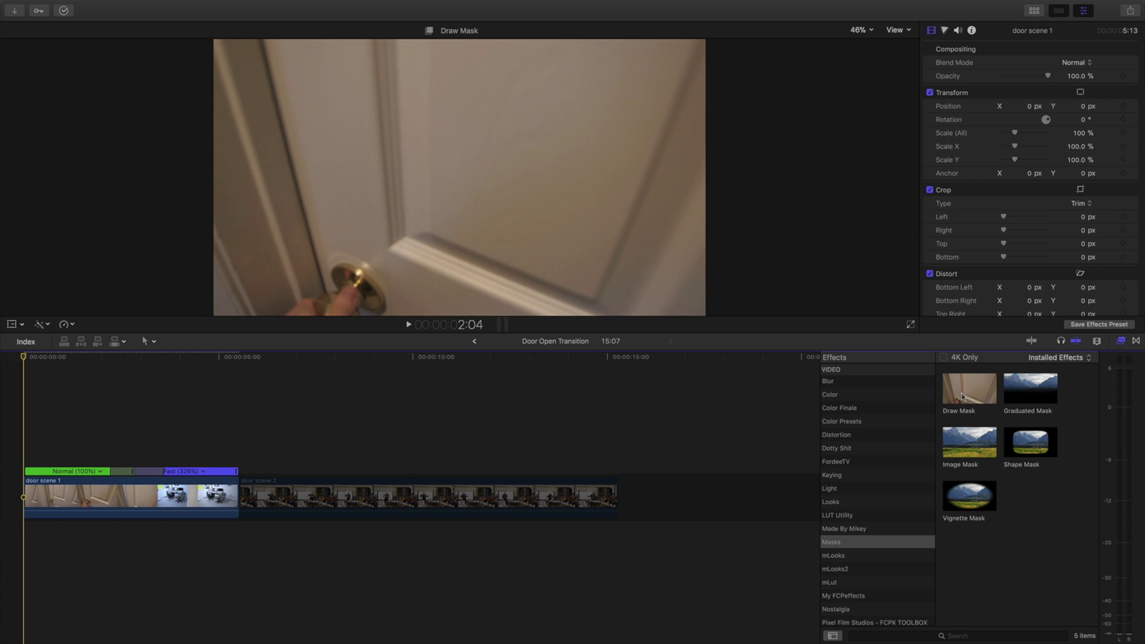
Add a Draw Mask to door scene 1 at 3:00, outlining the bright door-edge strip at 25% viewer zoom
{"action": "mouse_move", "coordinate": [964, 397]}
{"action": "left_mouse_down"}
{"action": "mouse_move", "coordinate": [292, 351]}
{"action": "mouse_move", "coordinate": [168, 400]}
{"action": "mouse_move", "coordinate": [108, 485]}
{"action": "left_mouse_up"}
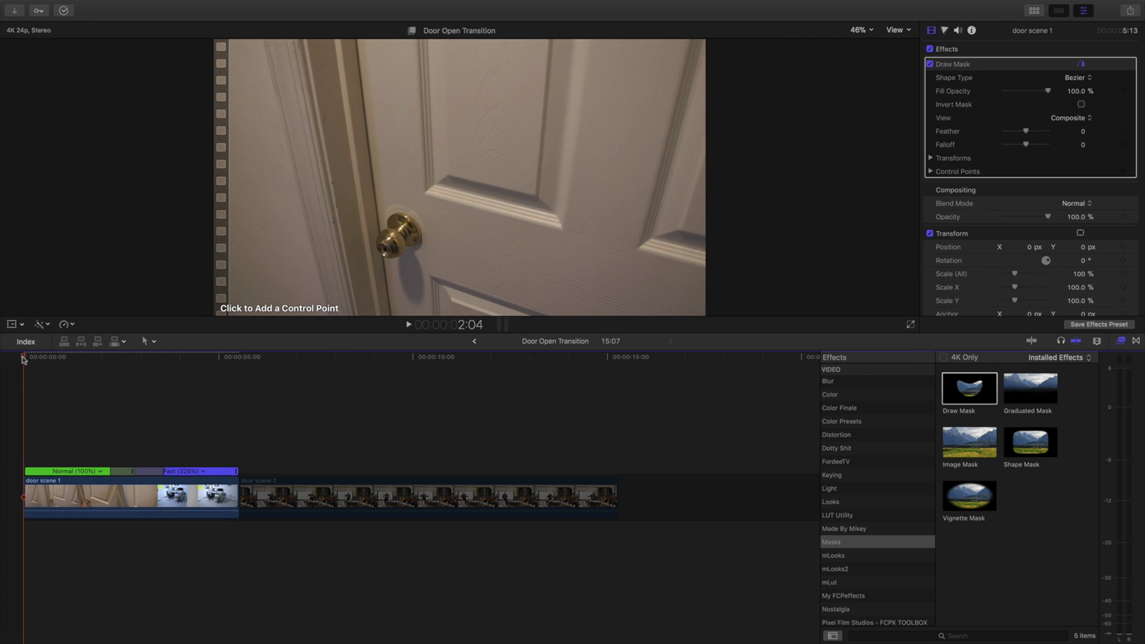
{"action": "left_click_drag", "start_coordinate": [23, 359], "coordinate": [142, 367]}
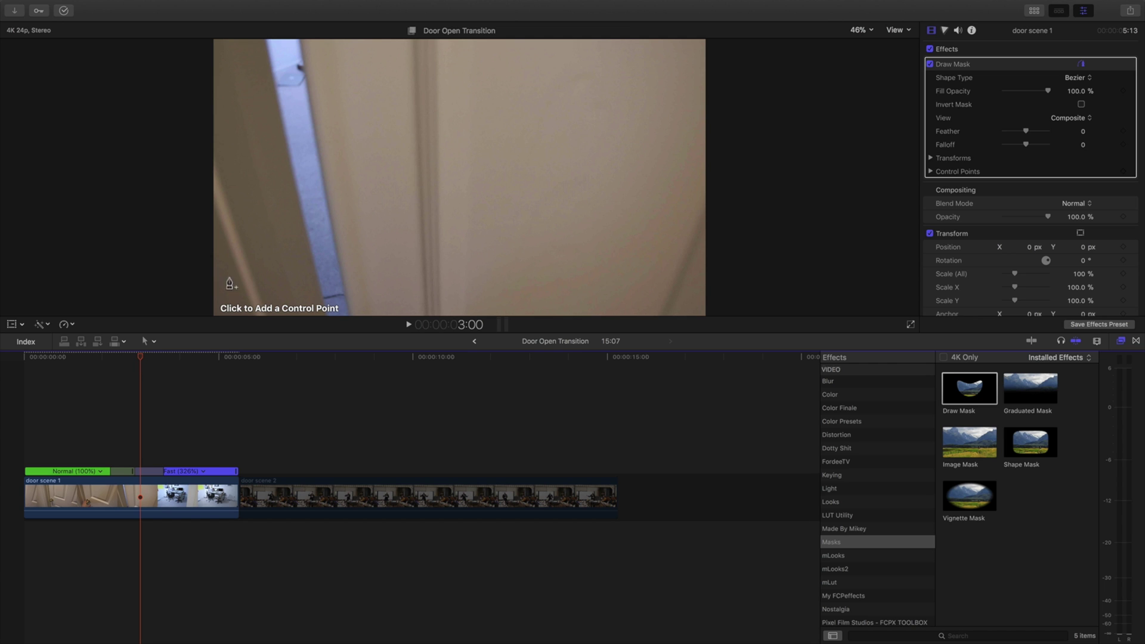
{"action": "mouse_move", "coordinate": [809, 7]}
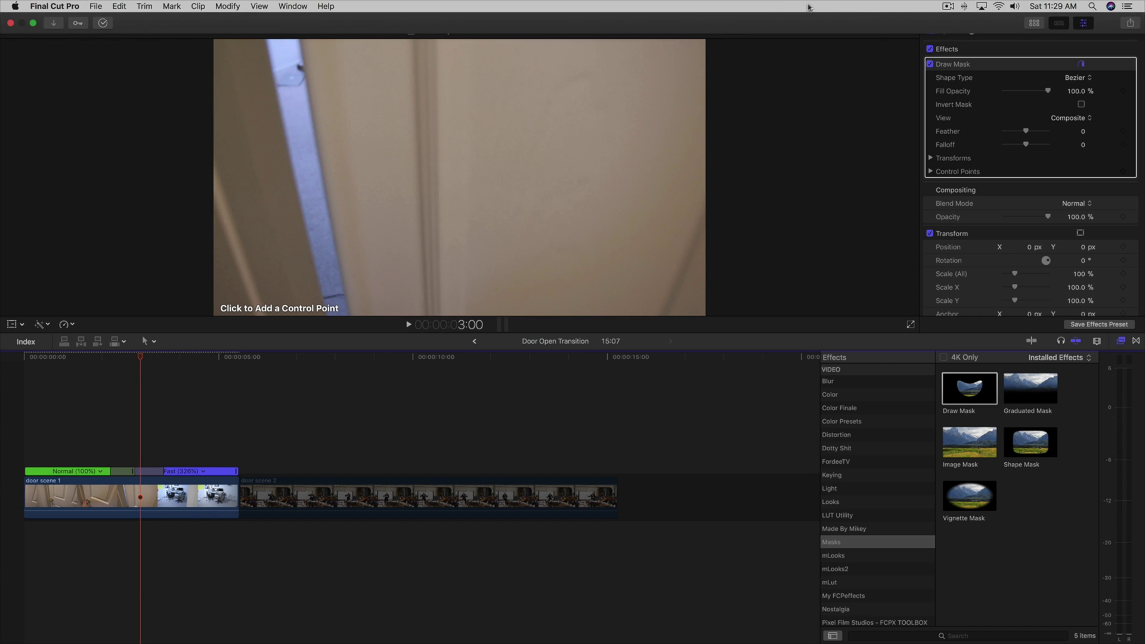
{"action": "left_click", "coordinate": [859, 30]}
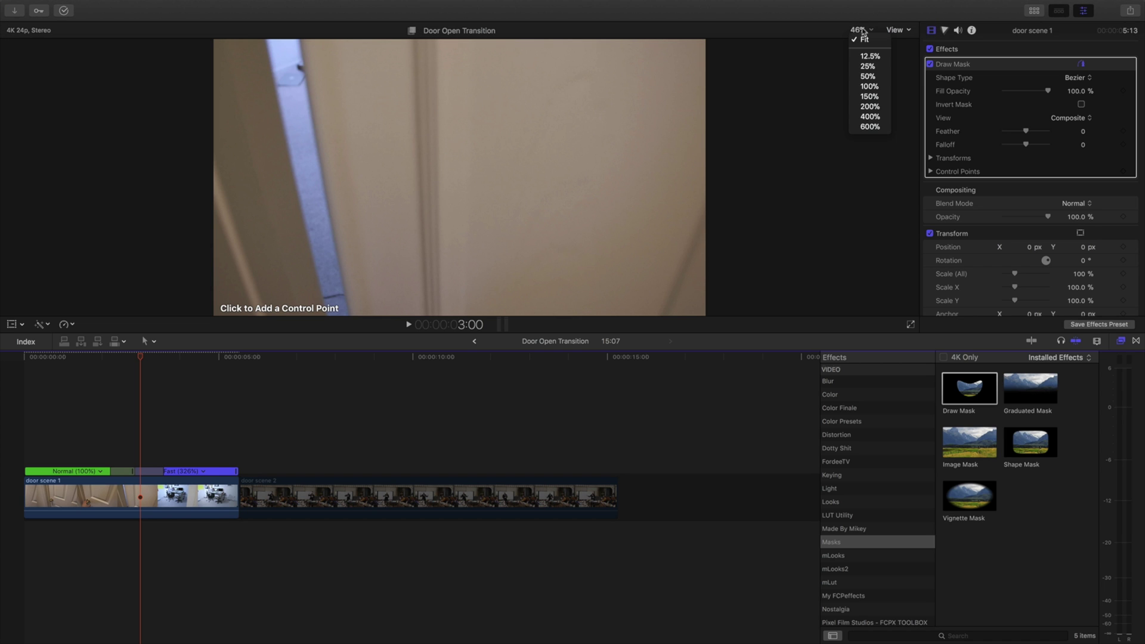
{"action": "left_click", "coordinate": [867, 66]}
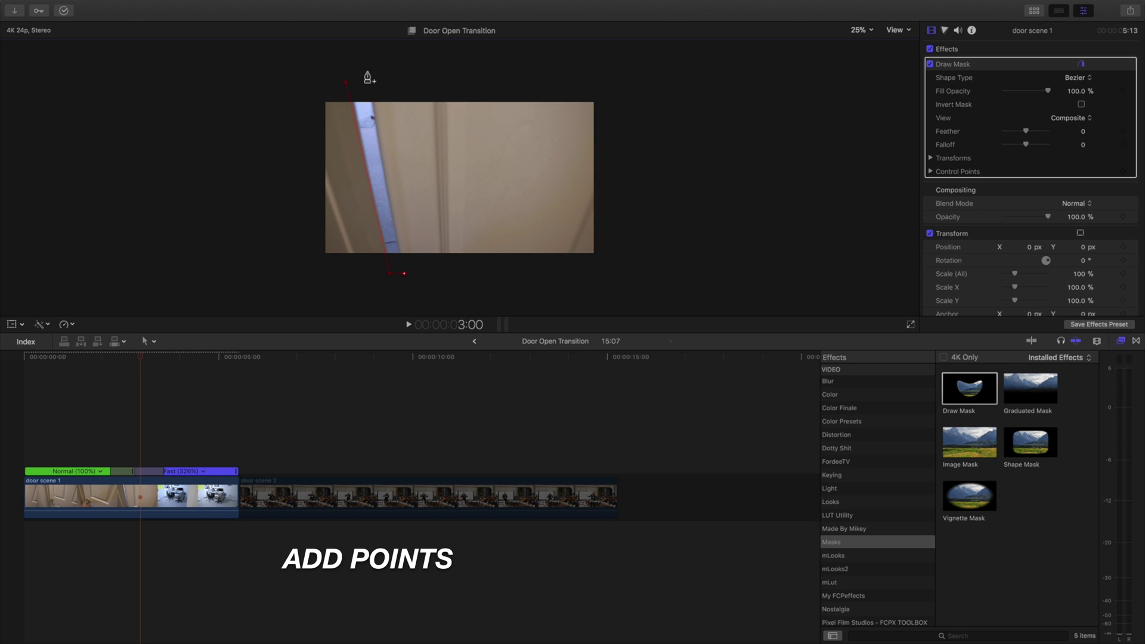
{"action": "left_click", "coordinate": [345, 84]}
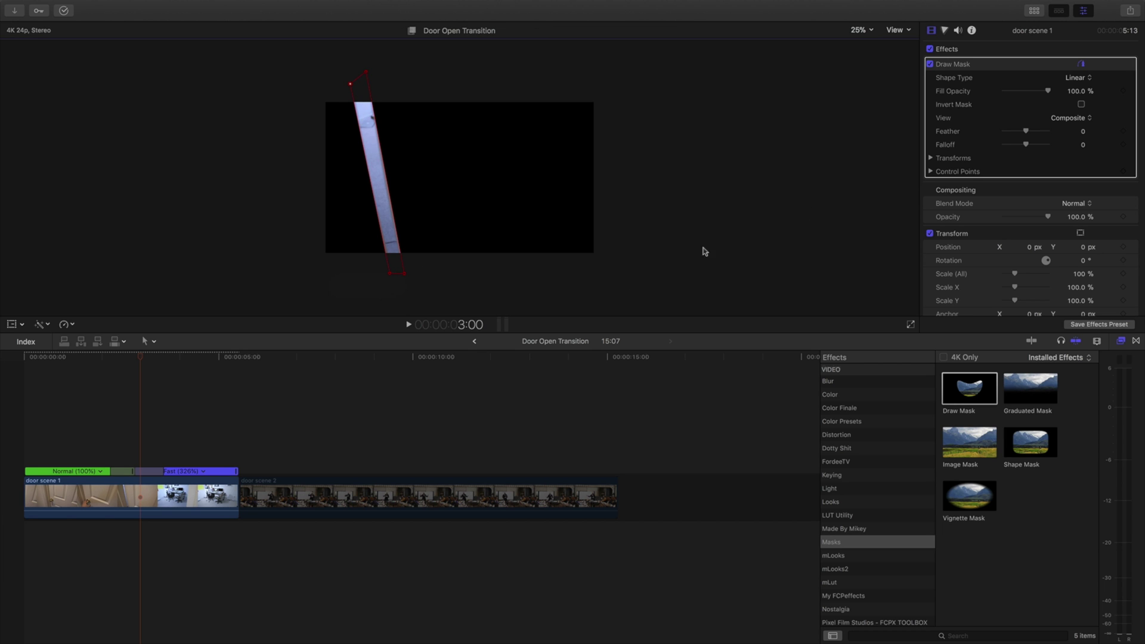
Invert the Draw Mask and add 3:00 keyframes for Position, Rotation, Scale and Control Points
{"action": "left_click", "coordinate": [1071, 110]}
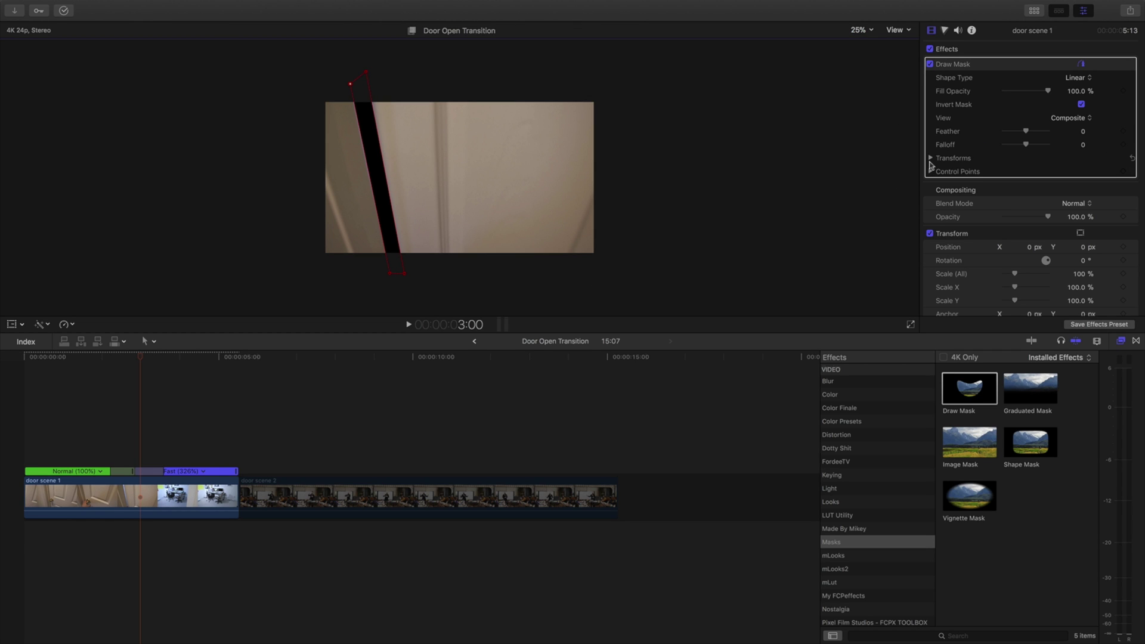
{"action": "left_click", "coordinate": [930, 160]}
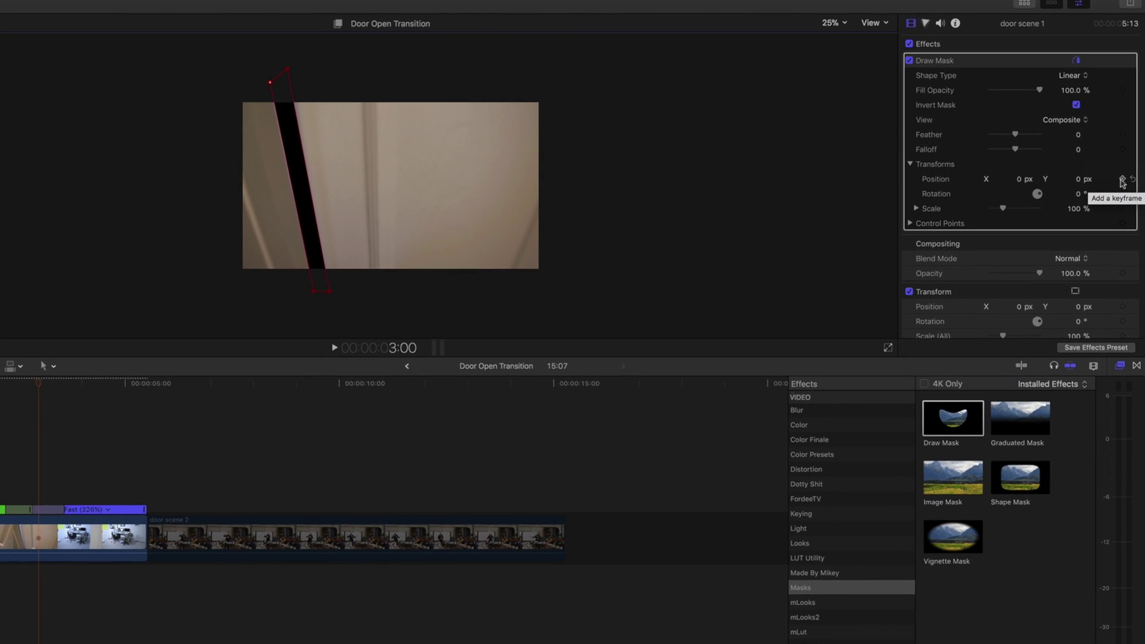
{"action": "left_click", "coordinate": [1122, 178]}
{"action": "left_click", "coordinate": [1121, 201]}
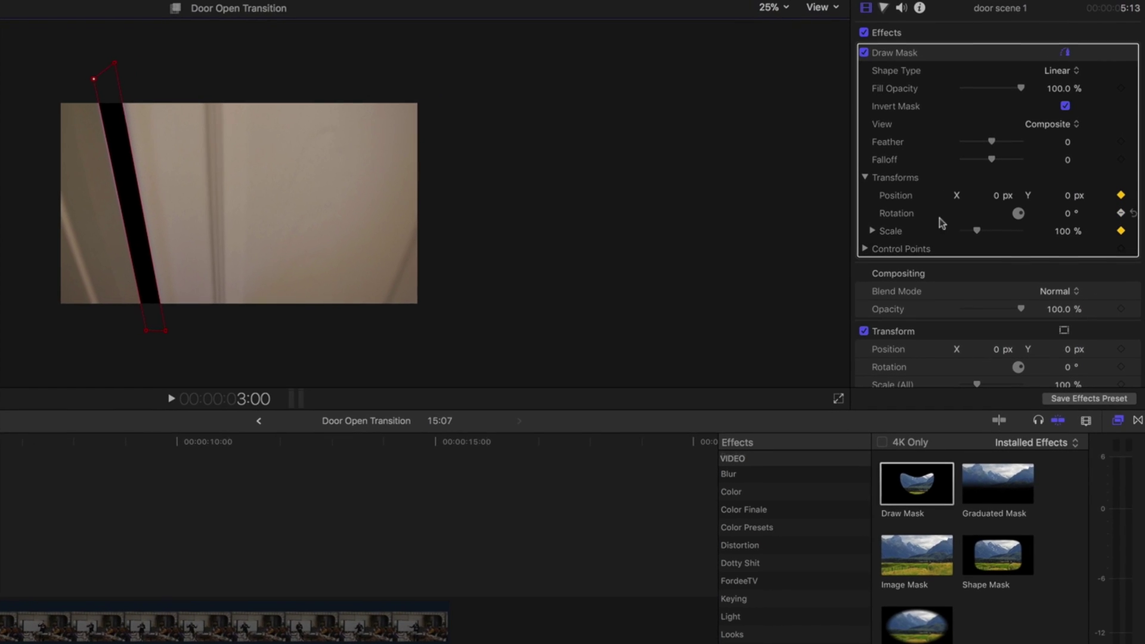
{"action": "left_click", "coordinate": [1120, 241]}
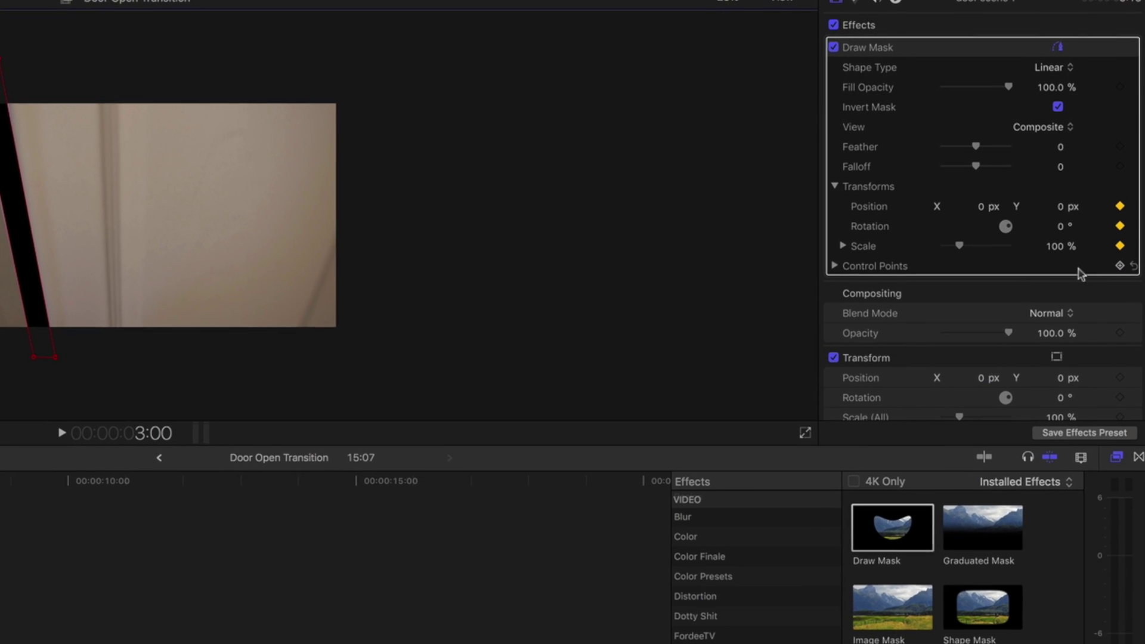
{"action": "left_click", "coordinate": [806, 281]}
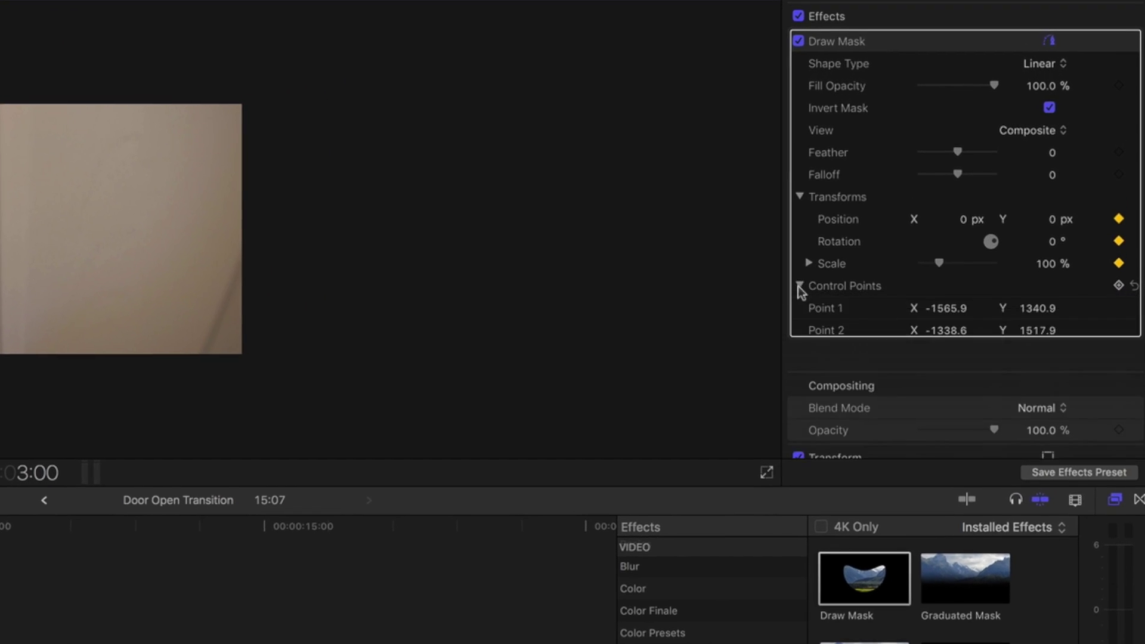
{"action": "left_click", "coordinate": [1117, 296]}
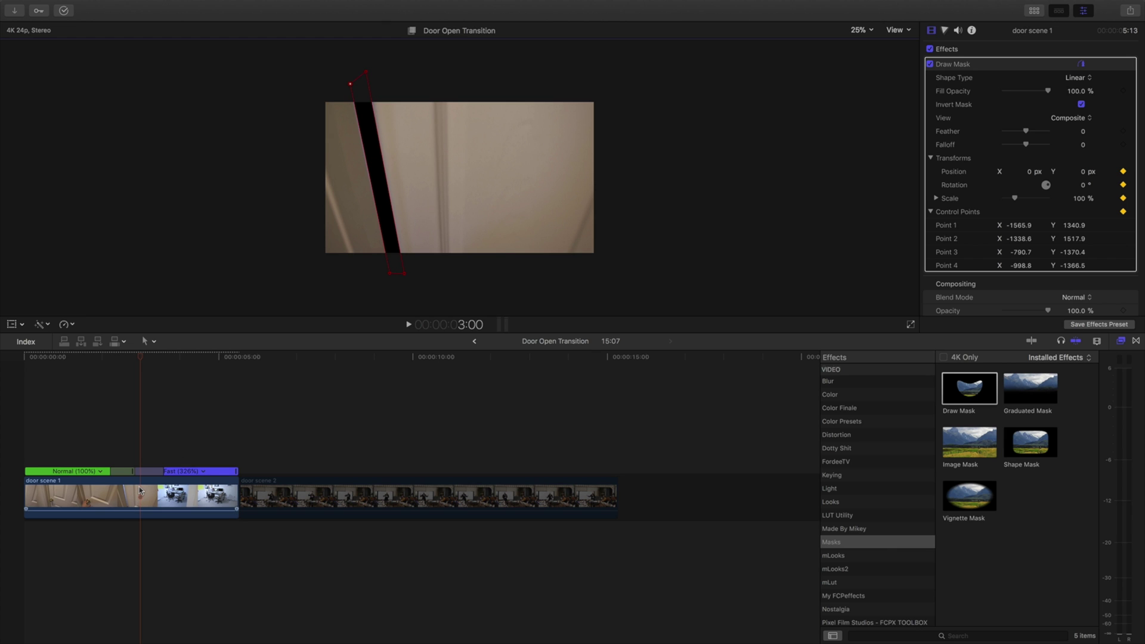
{"action": "left_click", "coordinate": [141, 491]}
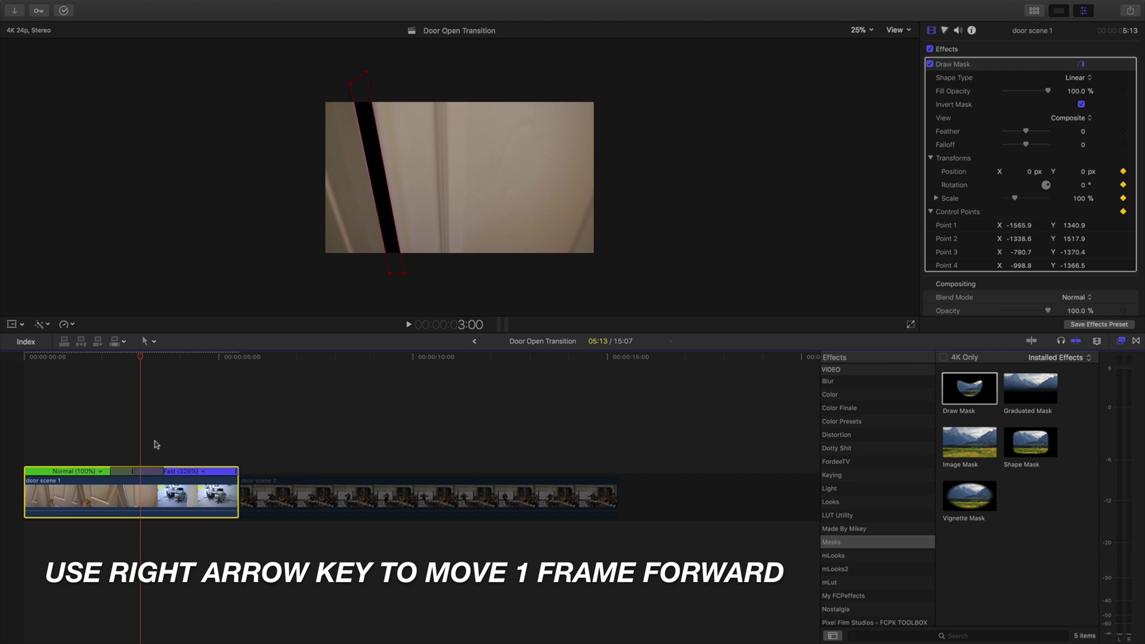
On the next frame, move mask points 1–4 so the strip follows the door edge
{"action": "key", "text": "Right"}
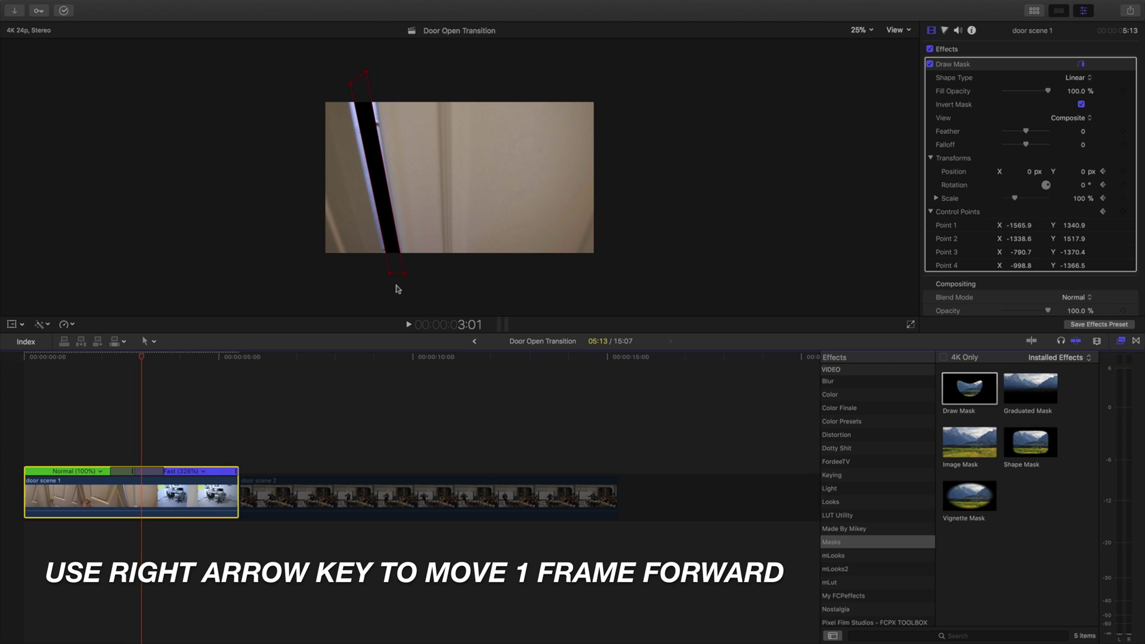
{"action": "left_click_drag", "start_coordinate": [389, 273], "coordinate": [385, 274]}
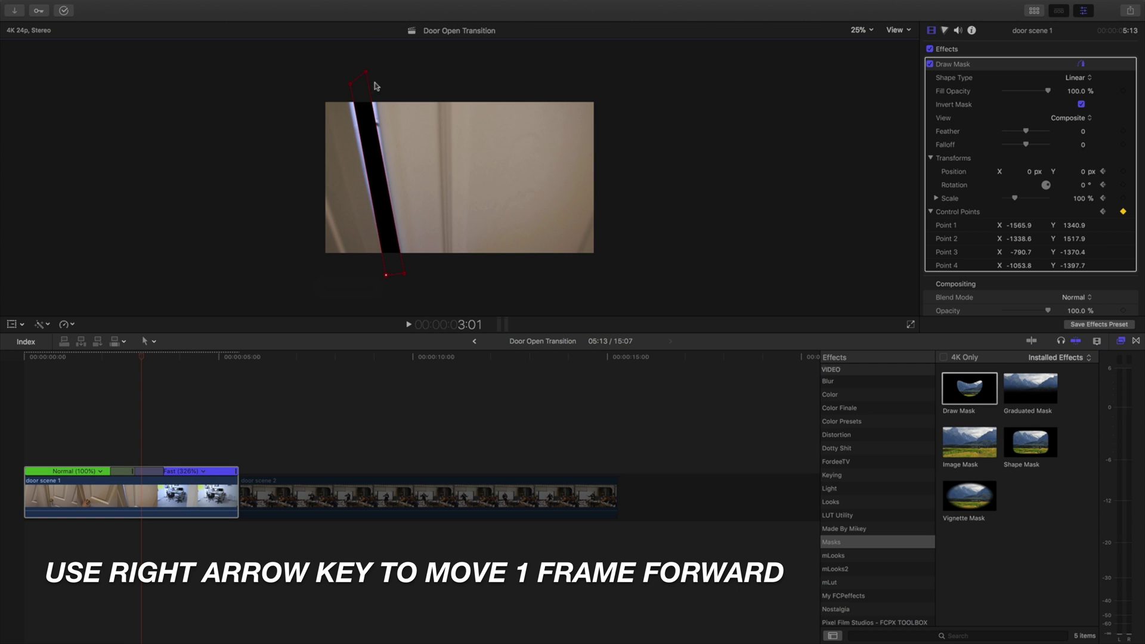
{"action": "mouse_move", "coordinate": [350, 84]}
{"action": "left_mouse_down"}
{"action": "mouse_move", "coordinate": [371, 71]}
{"action": "mouse_move", "coordinate": [339, 83]}
{"action": "left_mouse_up"}
{"action": "left_click_drag", "start_coordinate": [385, 275], "coordinate": [385, 275]}
{"action": "left_click_drag", "start_coordinate": [373, 72], "coordinate": [380, 71]}
{"action": "left_click_drag", "start_coordinate": [405, 275], "coordinate": [378, 273]}
Advance frames, shift mask point 1 further left, then check the mask around 4:00
{"action": "key", "text": "Right"}
{"action": "key", "text": "Right"}
{"action": "key", "text": "Right"}
{"action": "key", "text": "Right"}
{"action": "key", "text": "Right"}
{"action": "key", "text": "Right"}
{"action": "left_click_drag", "start_coordinate": [340, 84], "coordinate": [298, 84]}
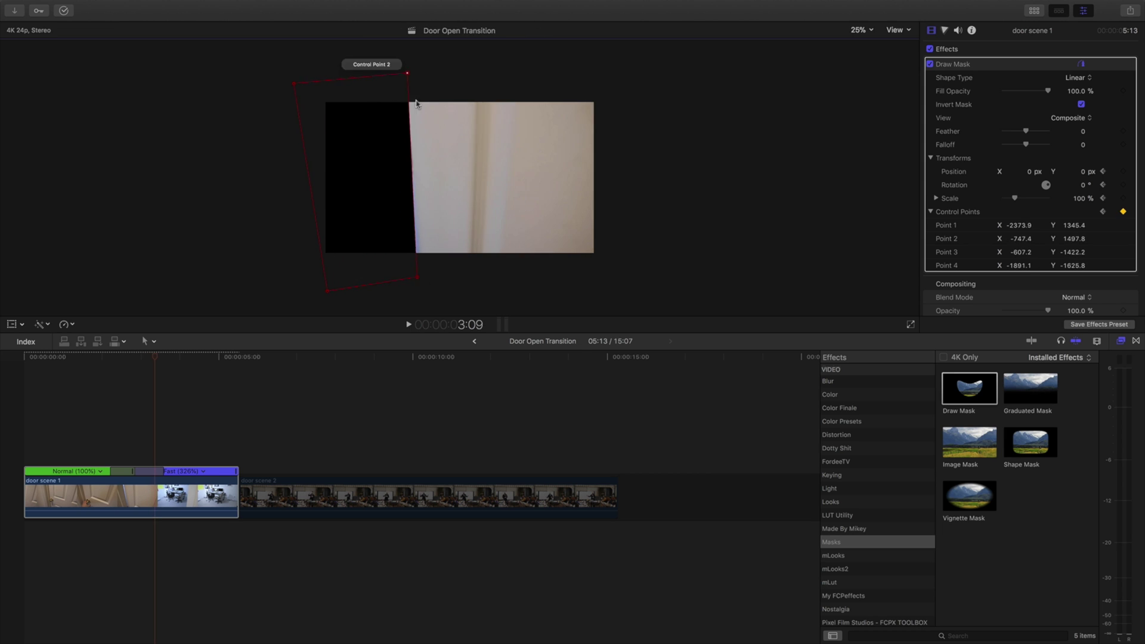
{"action": "key", "text": "Right"}
{"action": "key", "text": "Right"}
{"action": "key", "text": "Right"}
{"action": "key", "text": "Right"}
{"action": "key", "text": "Right"}
{"action": "key", "text": "Right"}
{"action": "key", "text": "Right"}
{"action": "key", "text": "Right"}
{"action": "key", "text": "Right"}
{"action": "key", "text": "Right"}
{"action": "key", "text": "Right"}
{"action": "key", "text": "Right"}
{"action": "key", "text": "Right"}
{"action": "key", "text": "Right"}
{"action": "key", "text": "Right"}
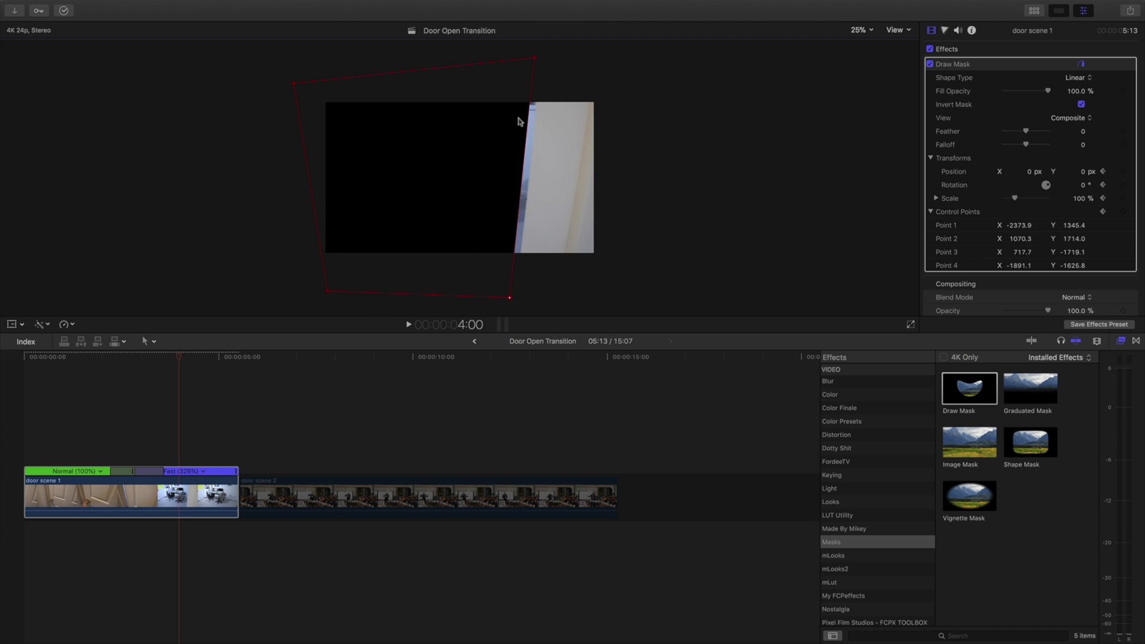
{"action": "key", "text": "Right"}
{"action": "key", "text": "Right"}
{"action": "key", "text": "Right"}
{"action": "key", "text": "Right"}
{"action": "key", "text": "Right"}
{"action": "key", "text": "Right"}
{"action": "key", "text": "Right"}
{"action": "key", "text": "Right"}
{"action": "key", "text": "Right"}
{"action": "key", "text": "Right"}
{"action": "key", "text": "Right"}
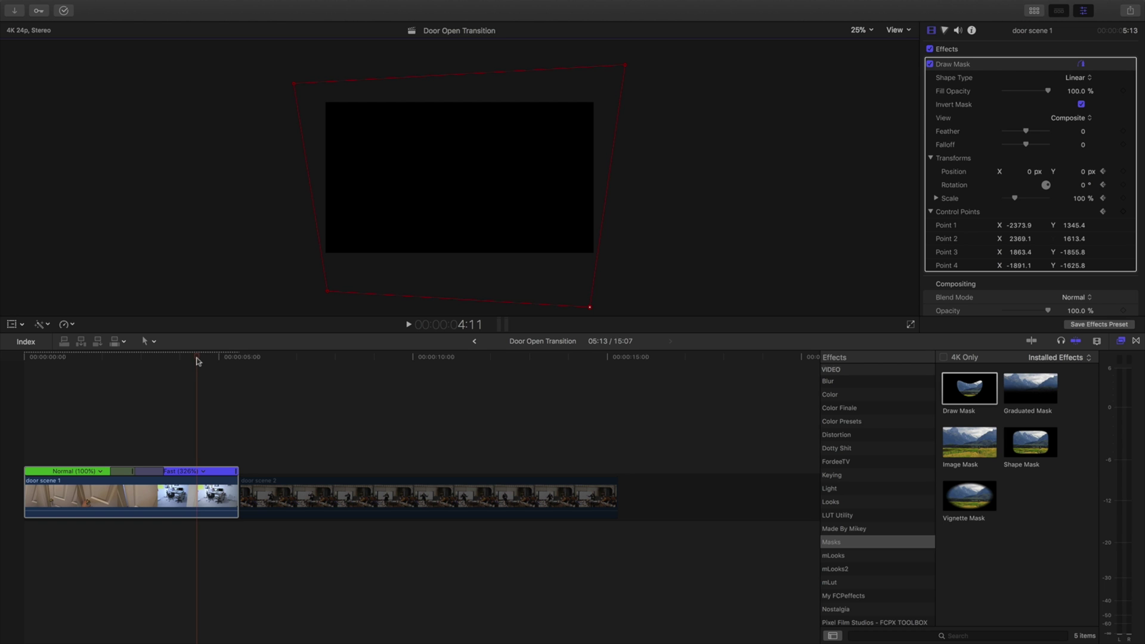
{"action": "left_click_drag", "start_coordinate": [197, 361], "coordinate": [143, 378]}
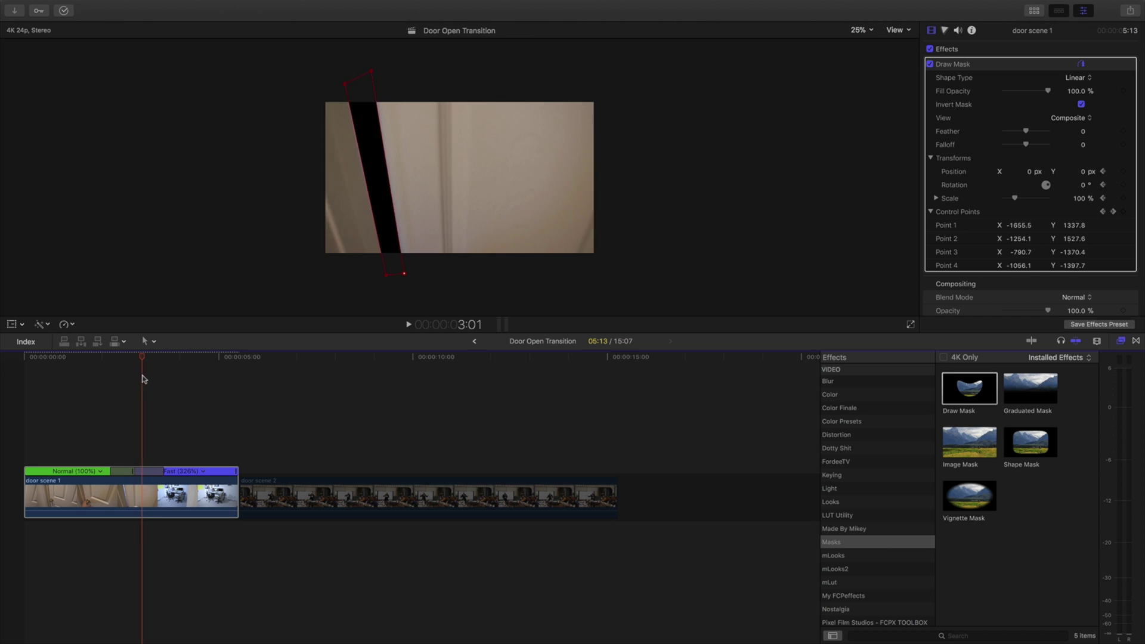
{"action": "key", "text": "Left"}
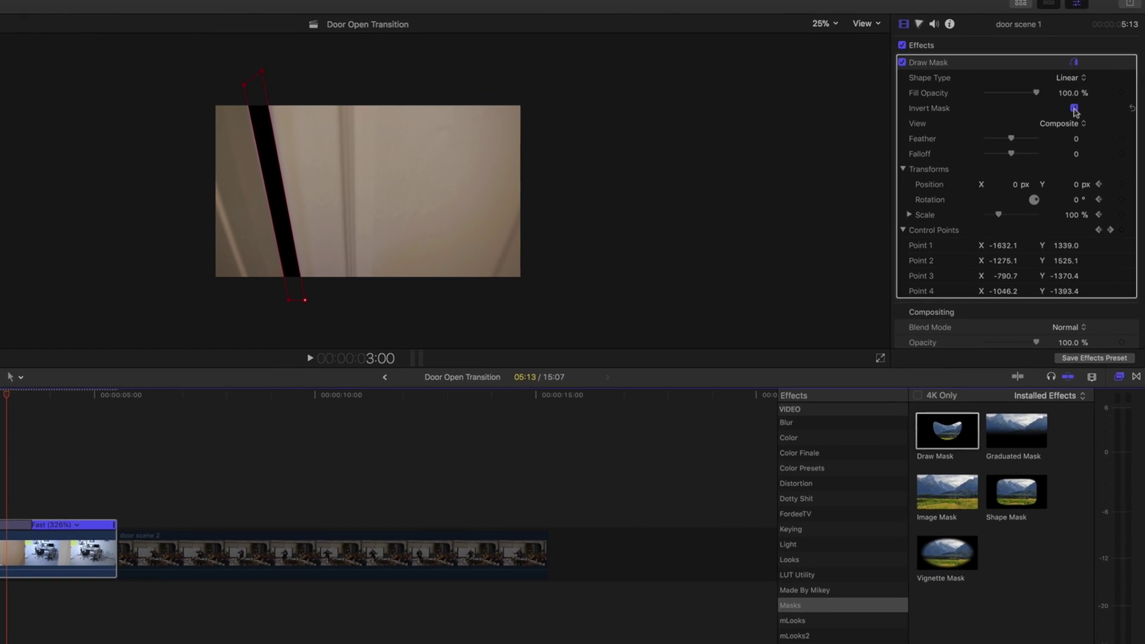
Turn off Invert Mask and, two frames back, realign all four mask points to the door edge
{"action": "left_click", "coordinate": [1074, 109]}
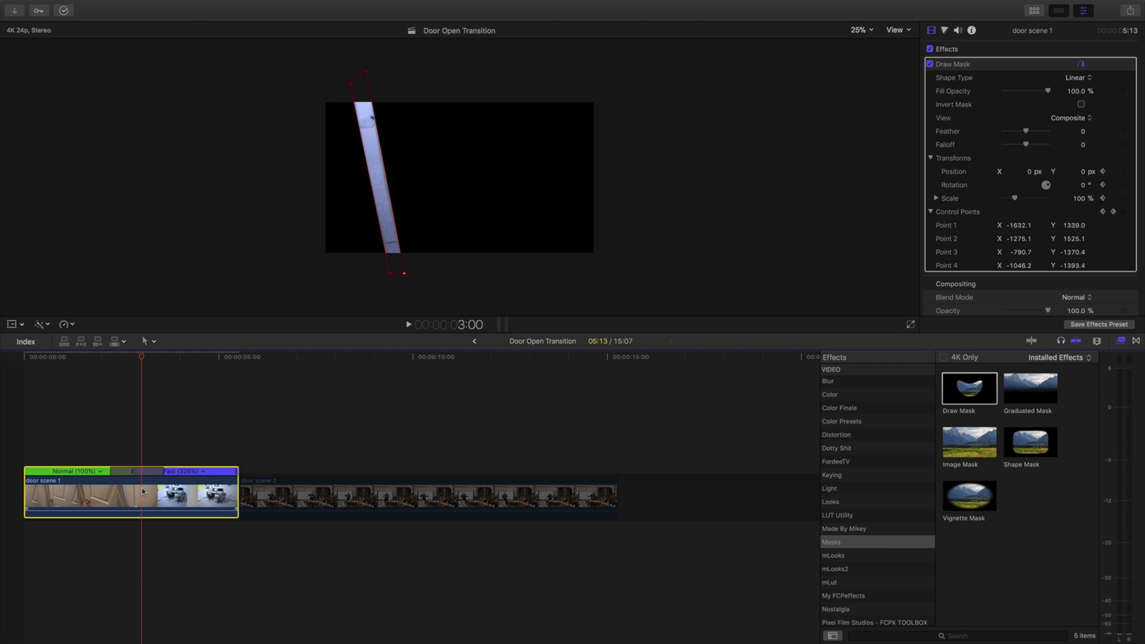
{"action": "key", "text": "Left"}
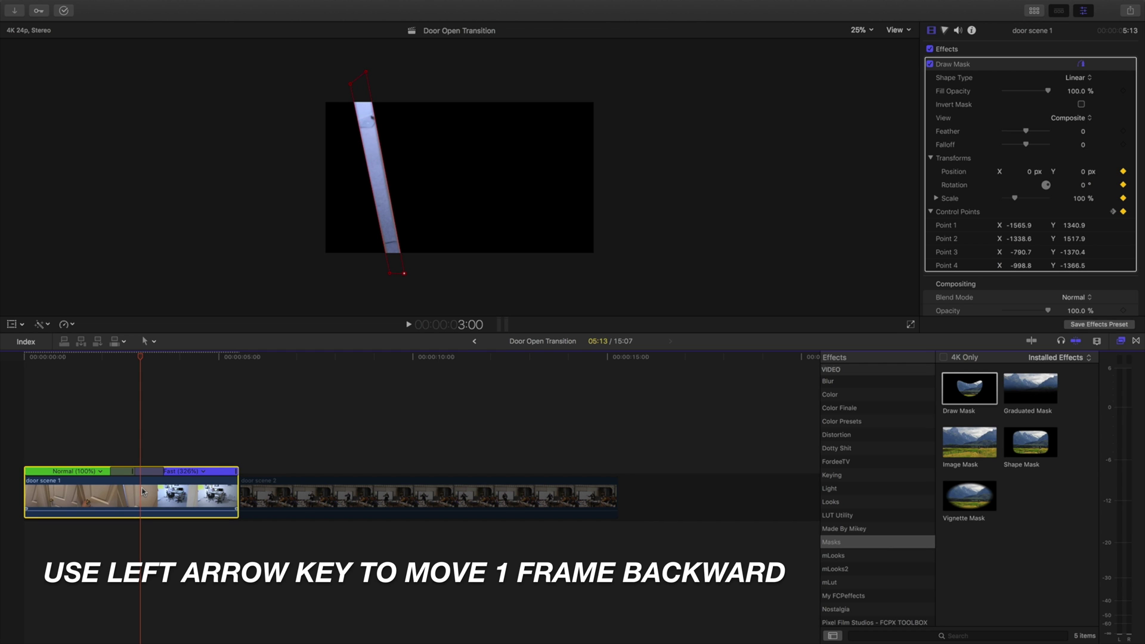
{"action": "key", "text": "Left"}
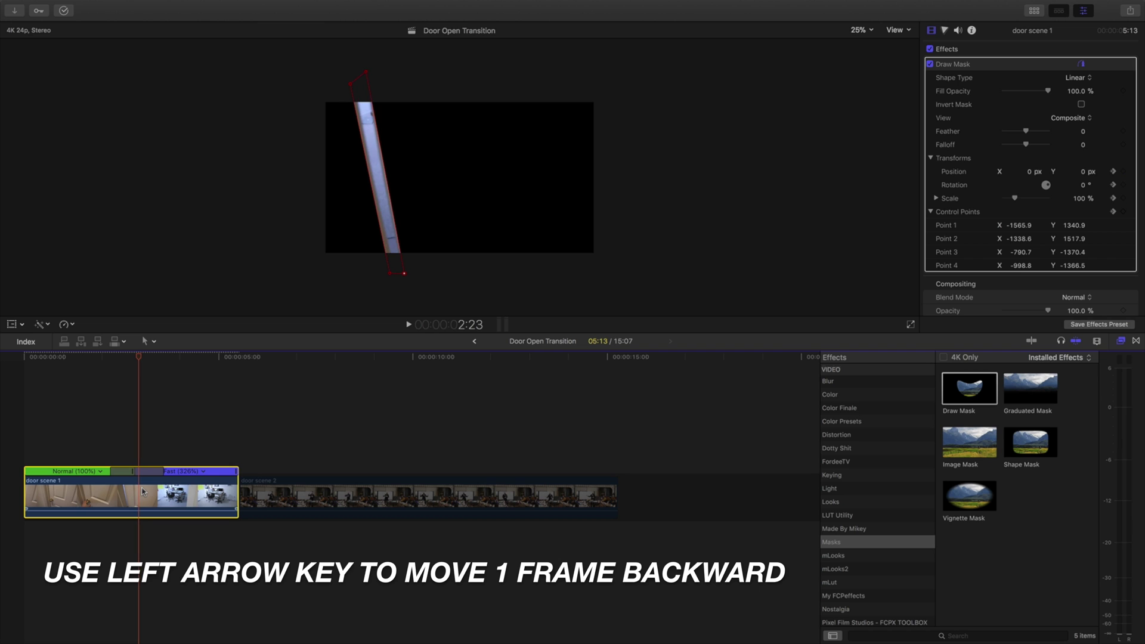
{"action": "left_click_drag", "start_coordinate": [391, 273], "coordinate": [400, 277]}
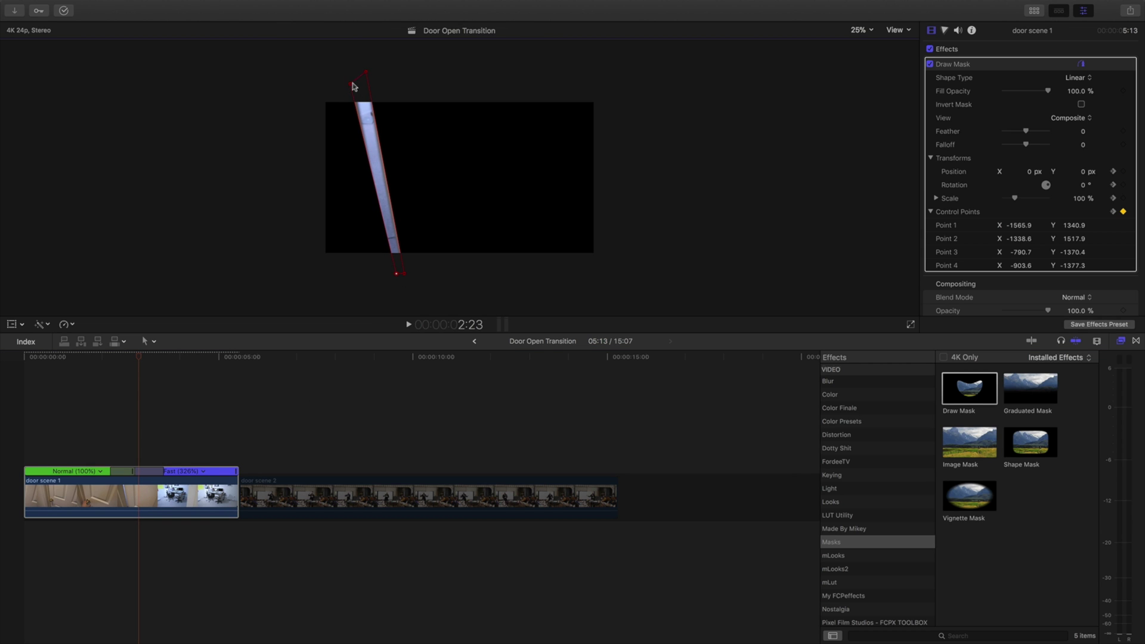
{"action": "left_click_drag", "start_coordinate": [351, 85], "coordinate": [354, 84]}
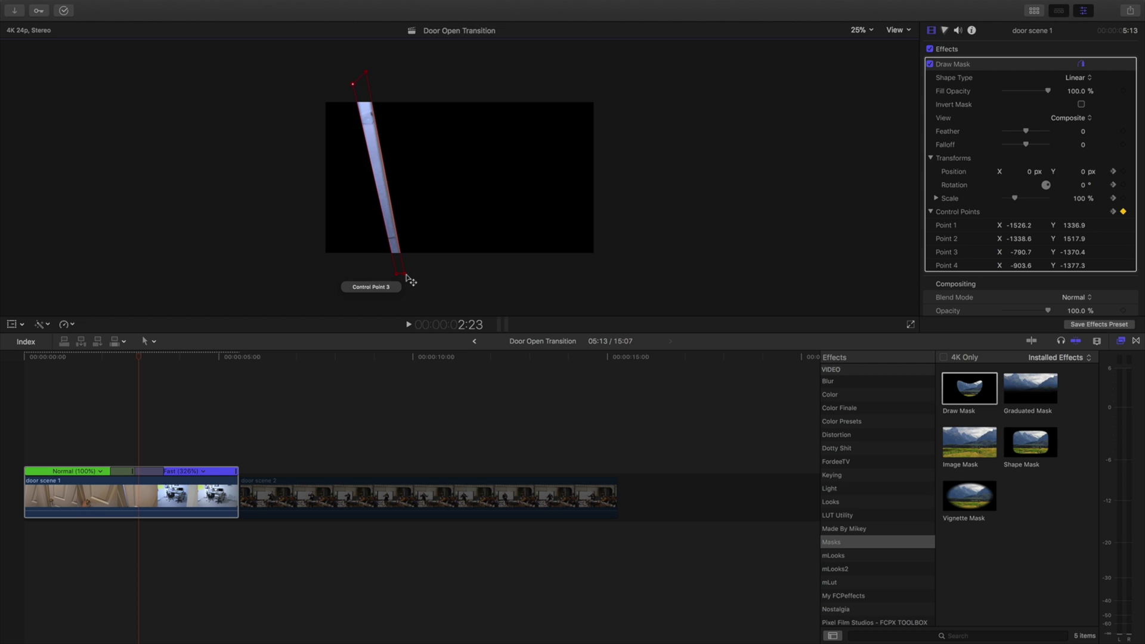
{"action": "left_click_drag", "start_coordinate": [405, 275], "coordinate": [402, 276]}
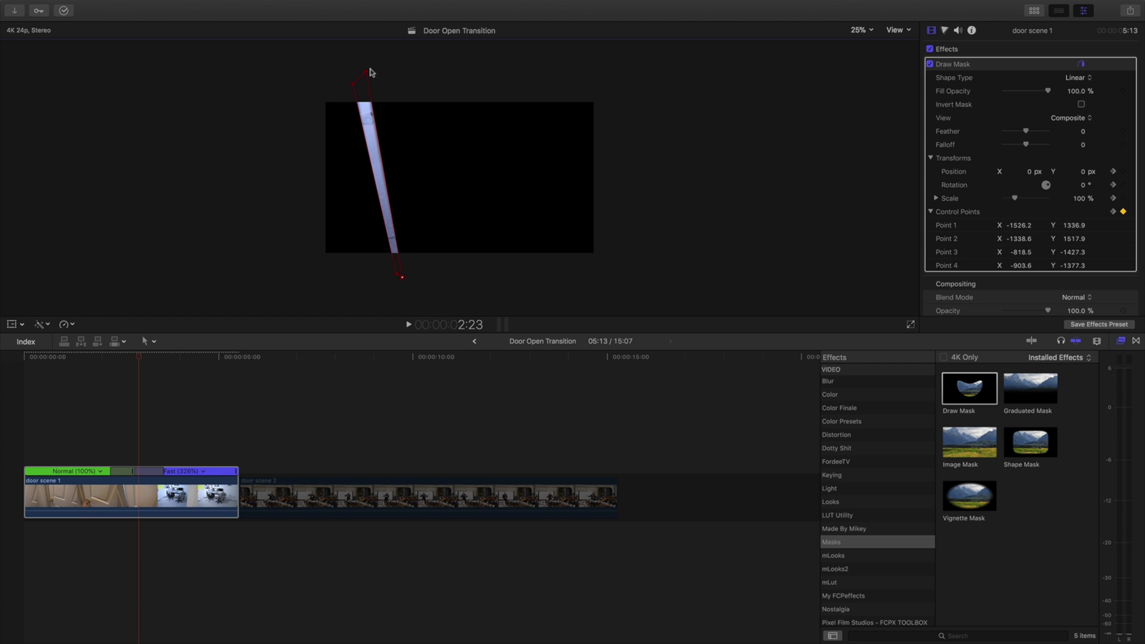
{"action": "left_click_drag", "start_coordinate": [365, 72], "coordinate": [360, 88]}
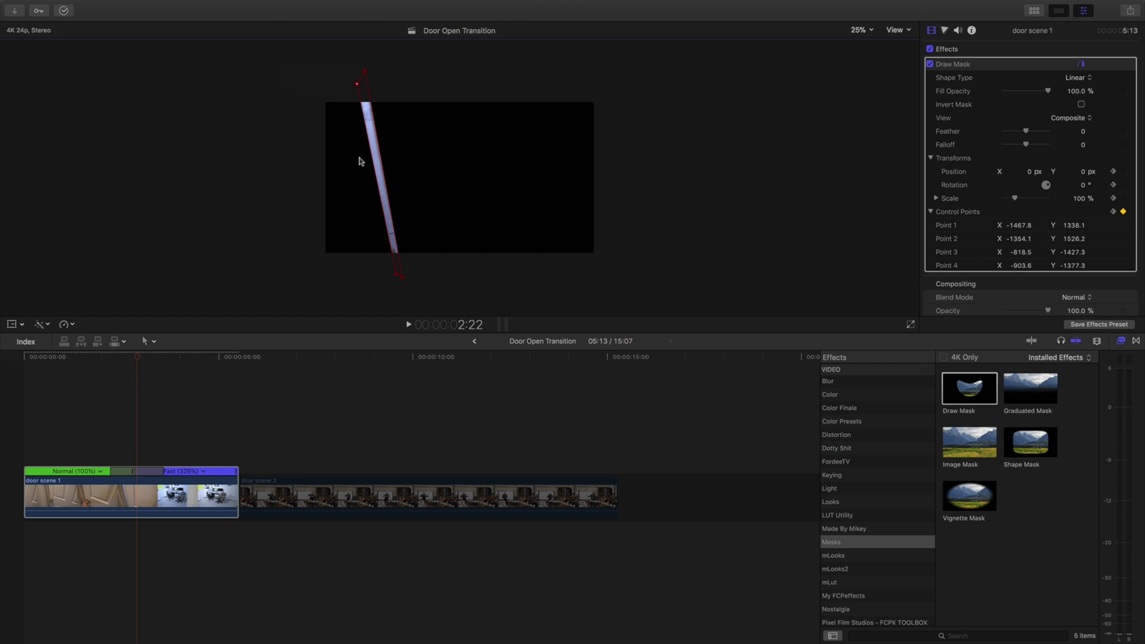
{"action": "left_click_drag", "start_coordinate": [400, 276], "coordinate": [402, 278]}
At 2:19, narrow the mask to a thin line via point 1 and re-enable Invert Mask
{"action": "key", "text": "Left"}
{"action": "key", "text": "Left"}
{"action": "key", "text": "Left"}
{"action": "left_click_drag", "start_coordinate": [365, 92], "coordinate": [371, 91]}
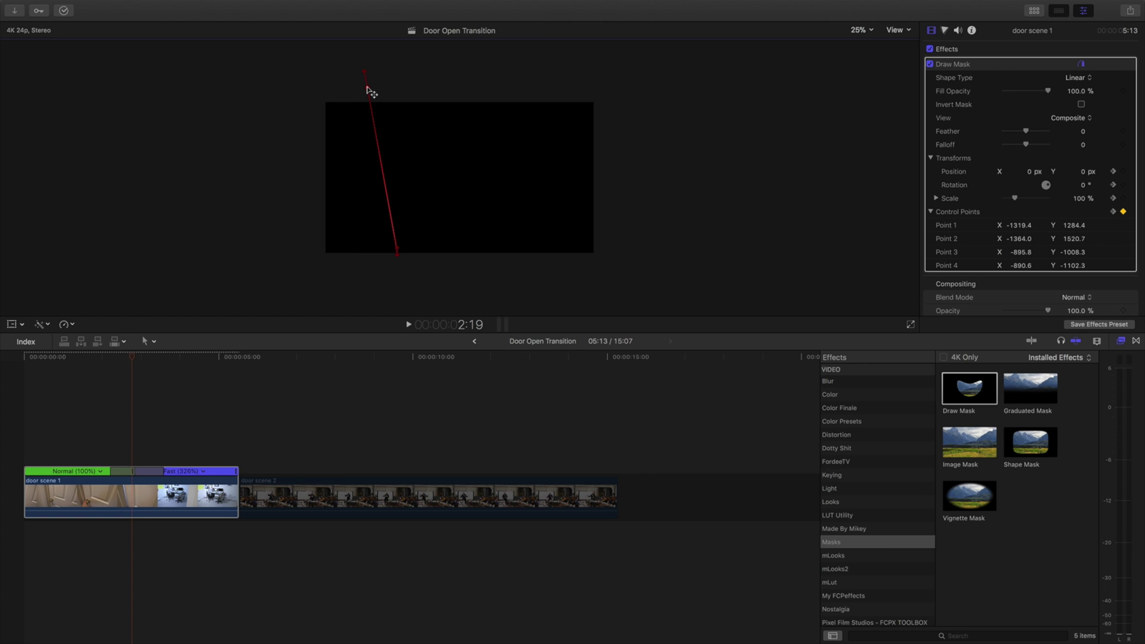
{"action": "left_click", "coordinate": [129, 487]}
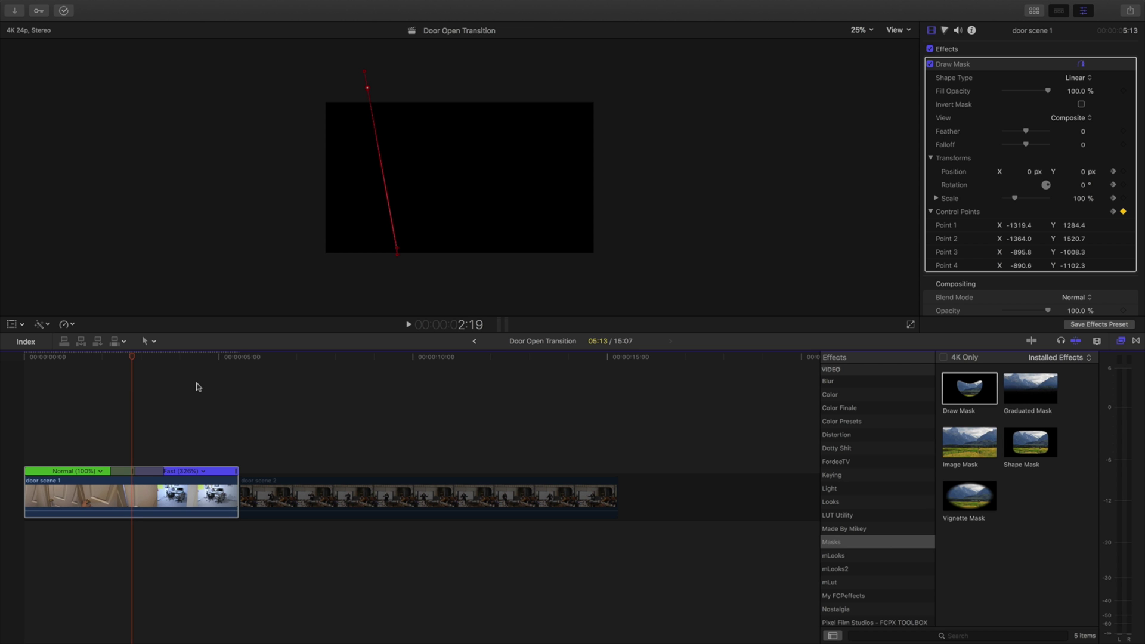
{"action": "left_click", "coordinate": [1073, 112]}
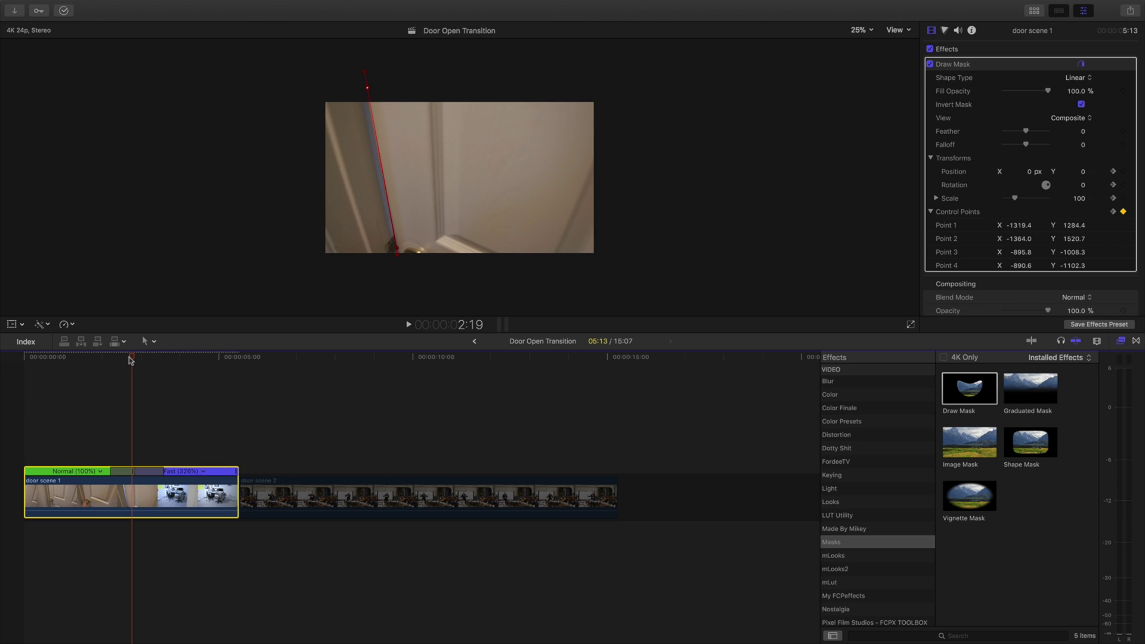
{"action": "left_click_drag", "start_coordinate": [132, 360], "coordinate": [137, 360]}
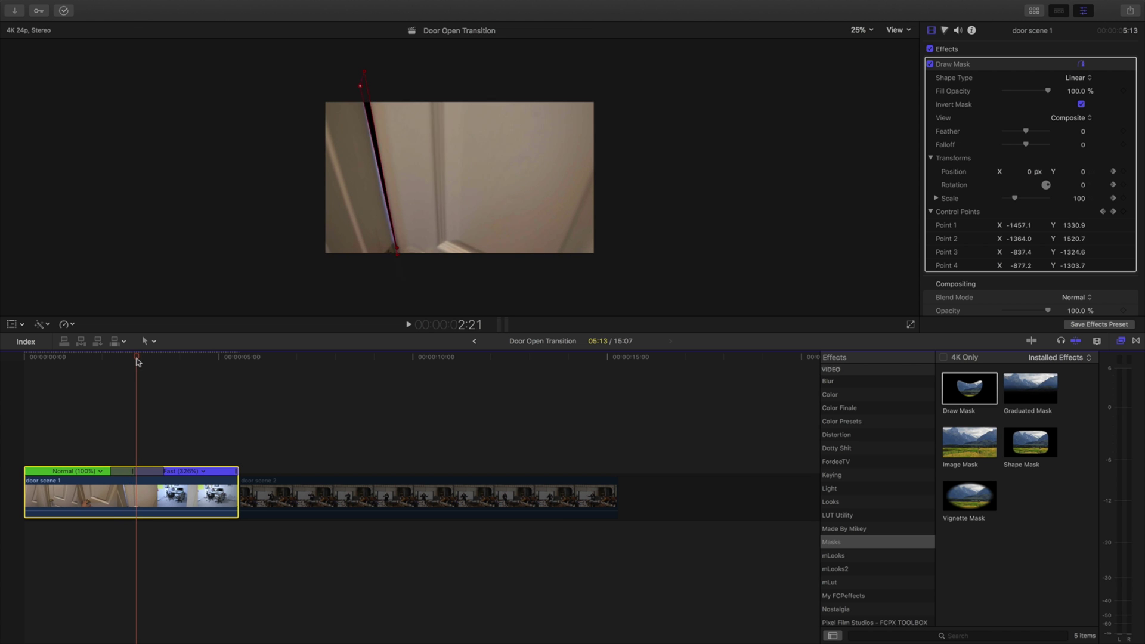
{"action": "key", "text": "super+shift+f"}
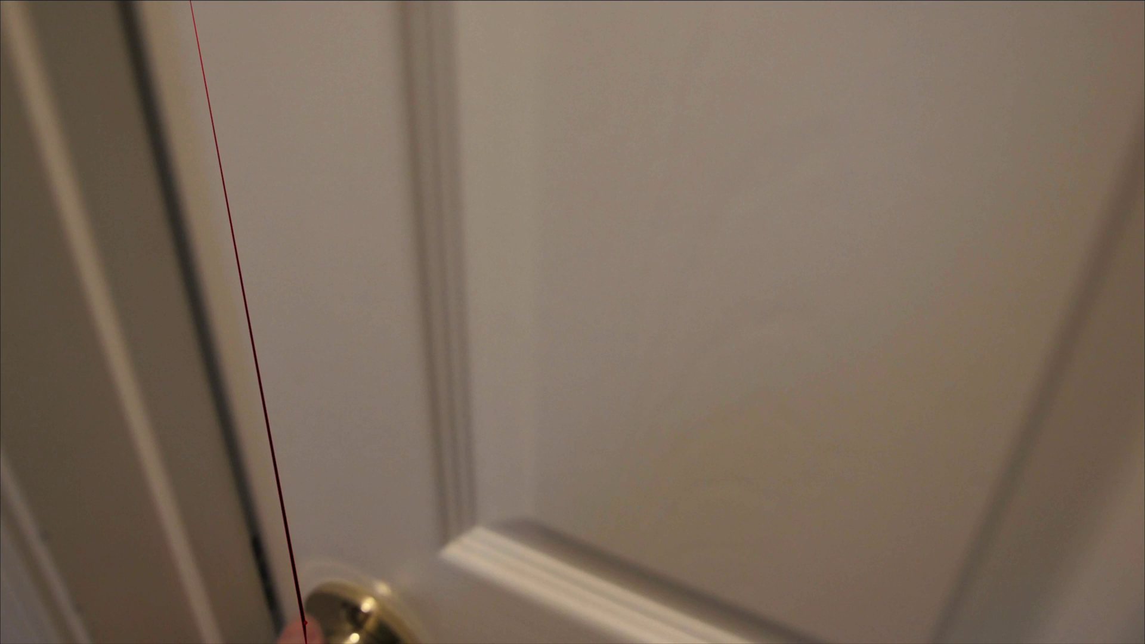
{"action": "key", "text": "Escape"}
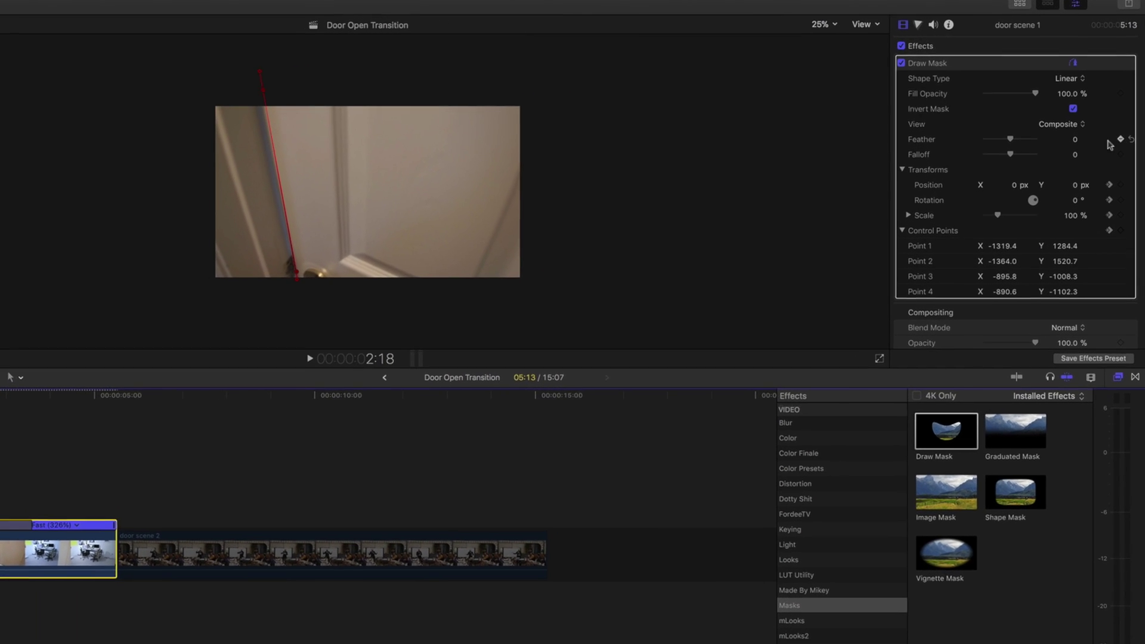
Set the Draw Mask feather to 45 at 2:19, deselect the clip and play the transition
{"action": "left_click_drag", "start_coordinate": [975, 158], "coordinate": [899, 156]}
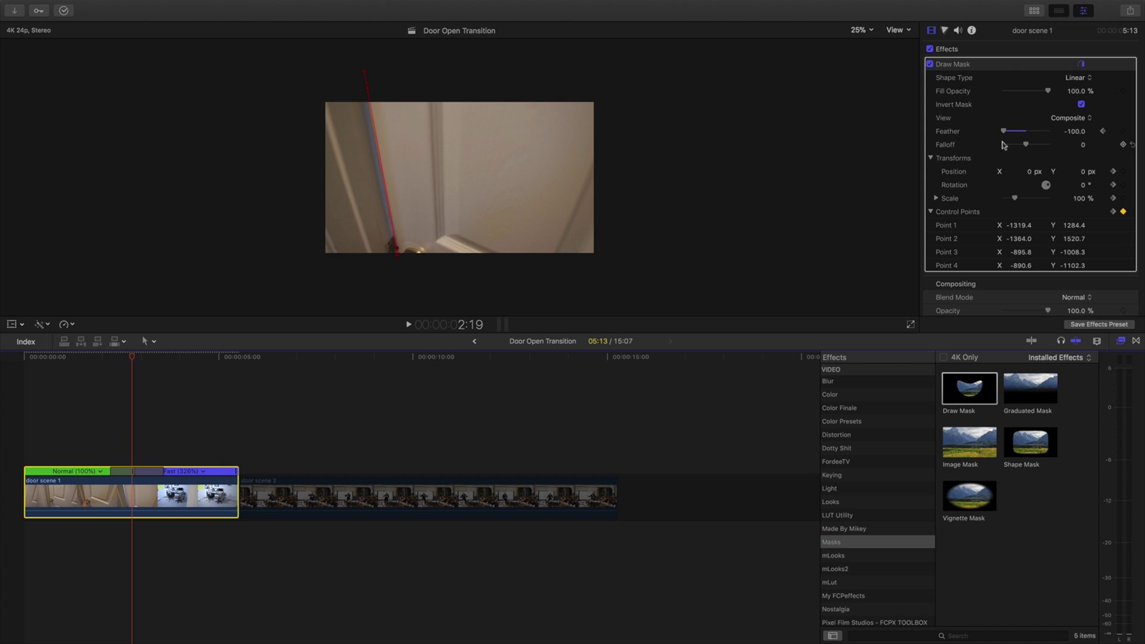
{"action": "mouse_move", "coordinate": [1002, 132]}
{"action": "left_mouse_down"}
{"action": "mouse_move", "coordinate": [992, 141]}
{"action": "mouse_move", "coordinate": [1017, 142]}
{"action": "left_mouse_up"}
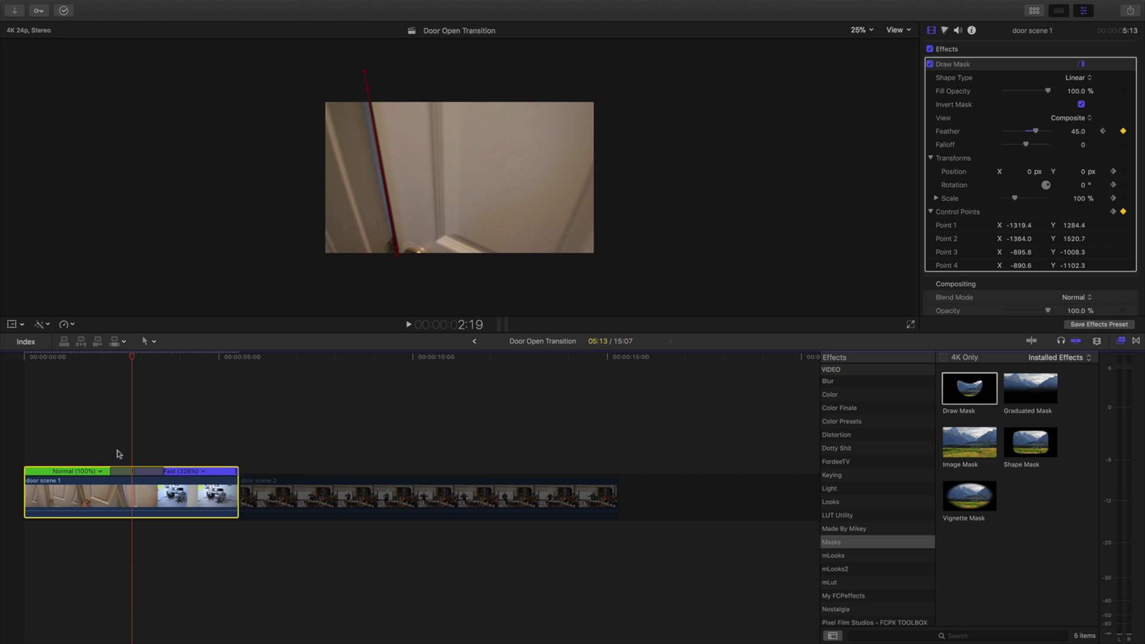
{"action": "left_click", "coordinate": [119, 454]}
{"action": "key", "text": "space"}
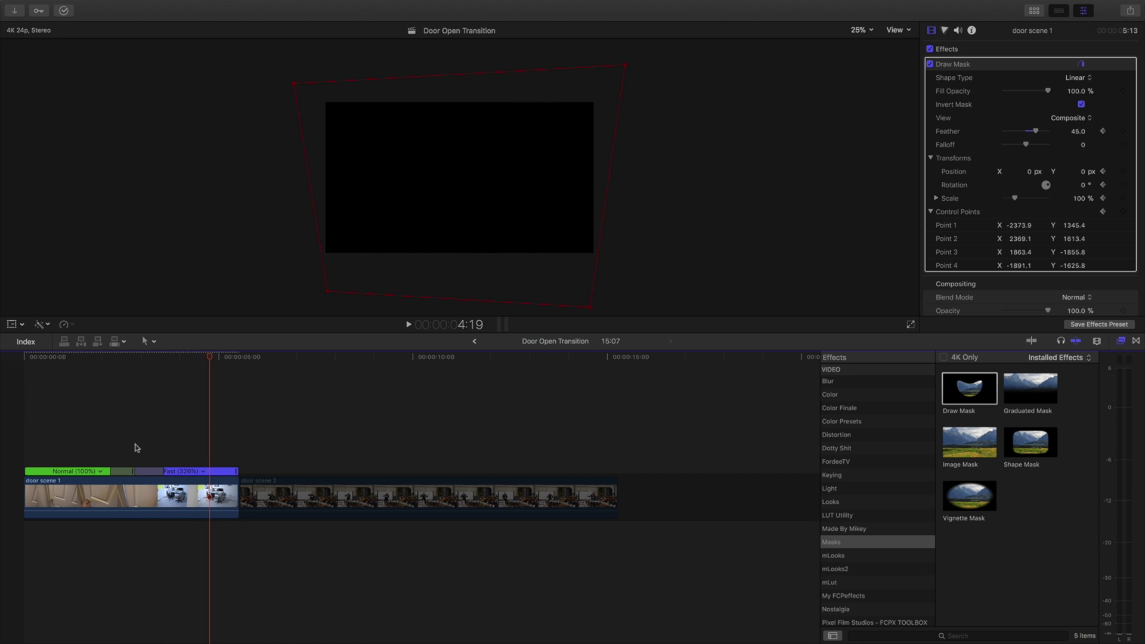
Replay the transition from before the door opens, then select the door scene 2 clip
{"action": "left_click_drag", "start_coordinate": [212, 358], "coordinate": [105, 358]}
{"action": "key", "text": "space"}
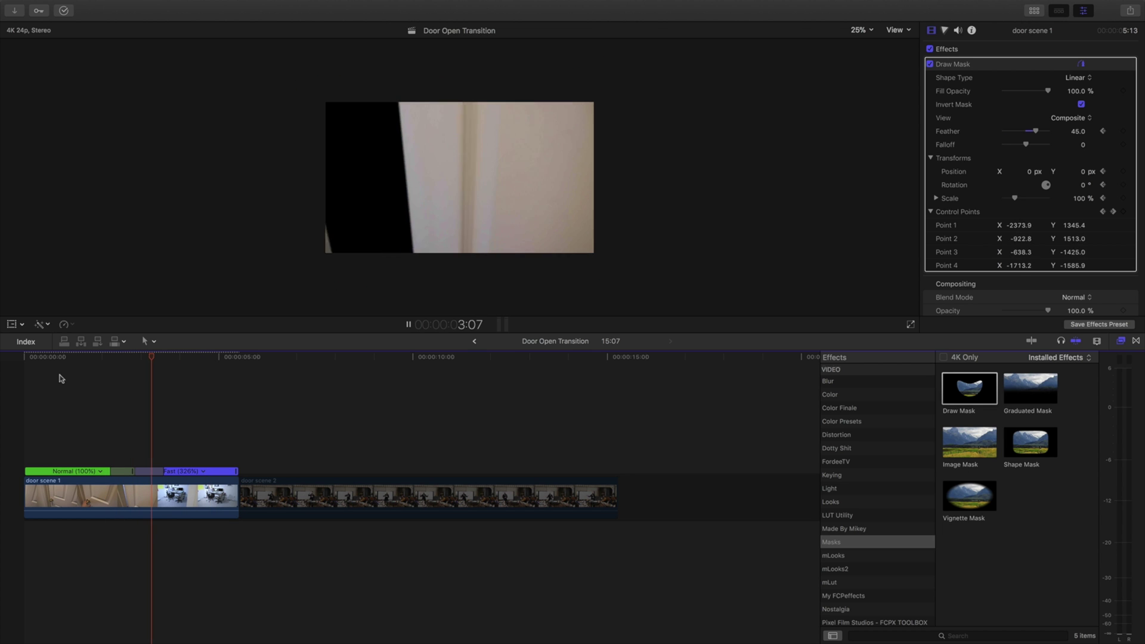
{"action": "left_click", "coordinate": [277, 495]}
{"action": "left_click", "coordinate": [234, 449]}
{"action": "key", "text": "space"}
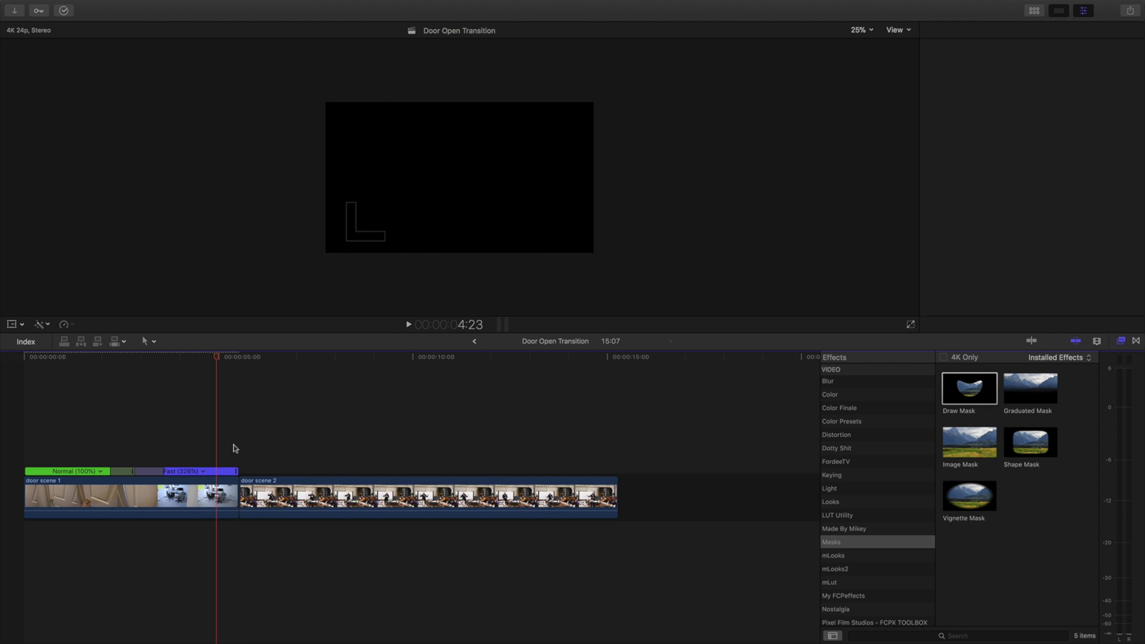
{"action": "key", "text": "space"}
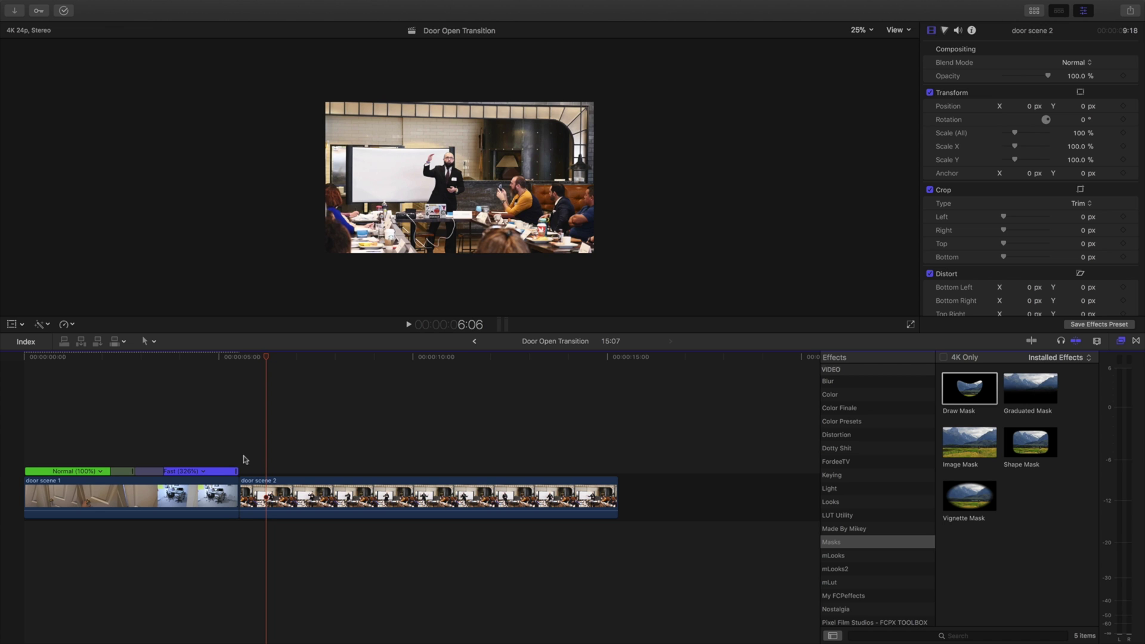
{"action": "left_click", "coordinate": [277, 494]}
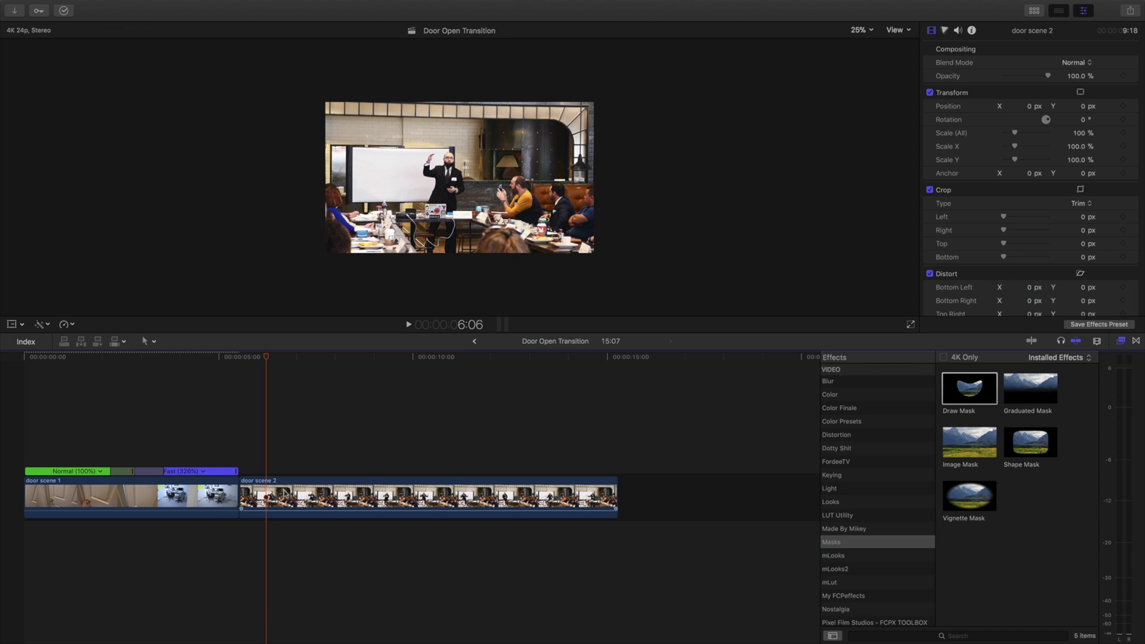
Connect door scene 2 beneath door scene 1 starting at 2:16, then play from the start
{"action": "left_click_drag", "start_coordinate": [280, 494], "coordinate": [179, 529]}
{"action": "left_click", "coordinate": [90, 417]}
{"action": "left_click", "coordinate": [88, 358]}
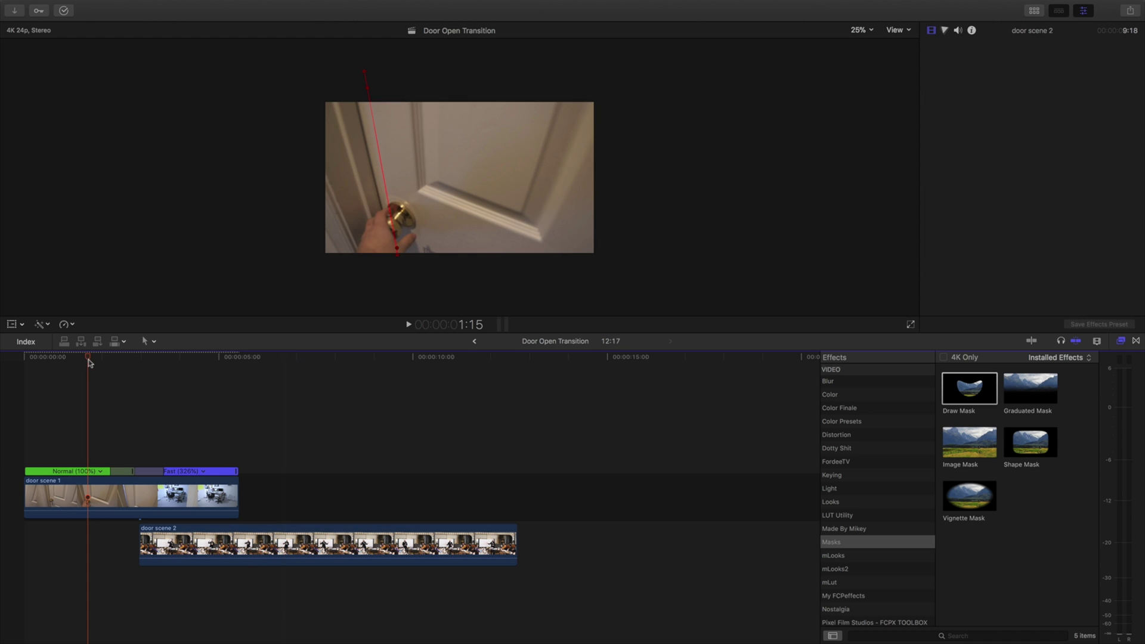
{"action": "left_click_drag", "start_coordinate": [88, 360], "coordinate": [129, 361]}
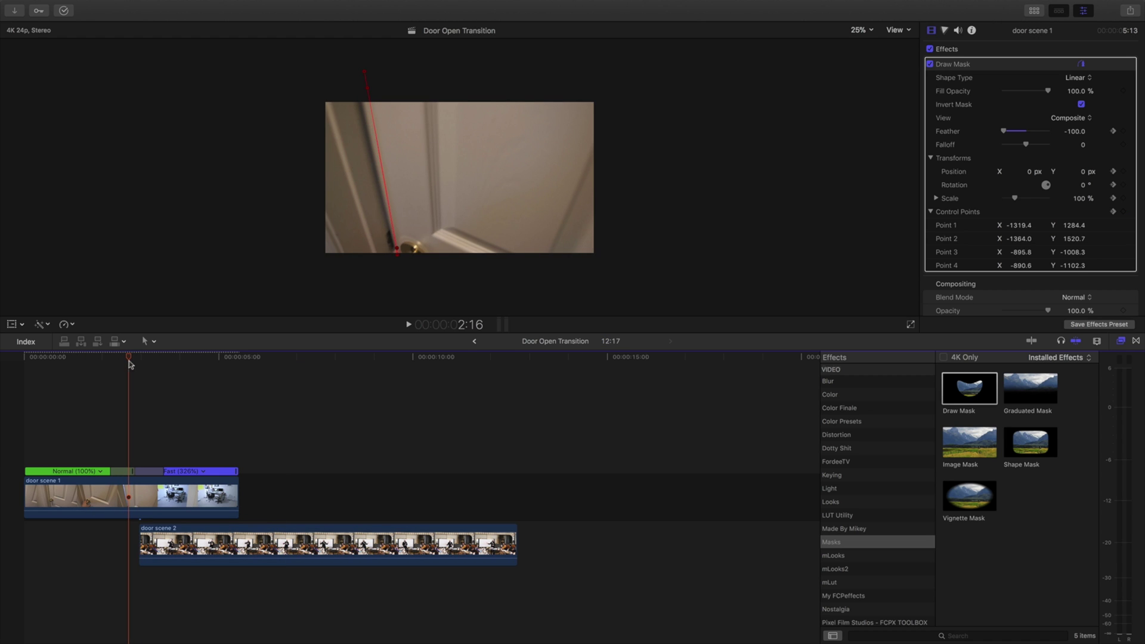
{"action": "left_click_drag", "start_coordinate": [152, 543], "coordinate": [140, 542]}
{"action": "left_click", "coordinate": [25, 421]}
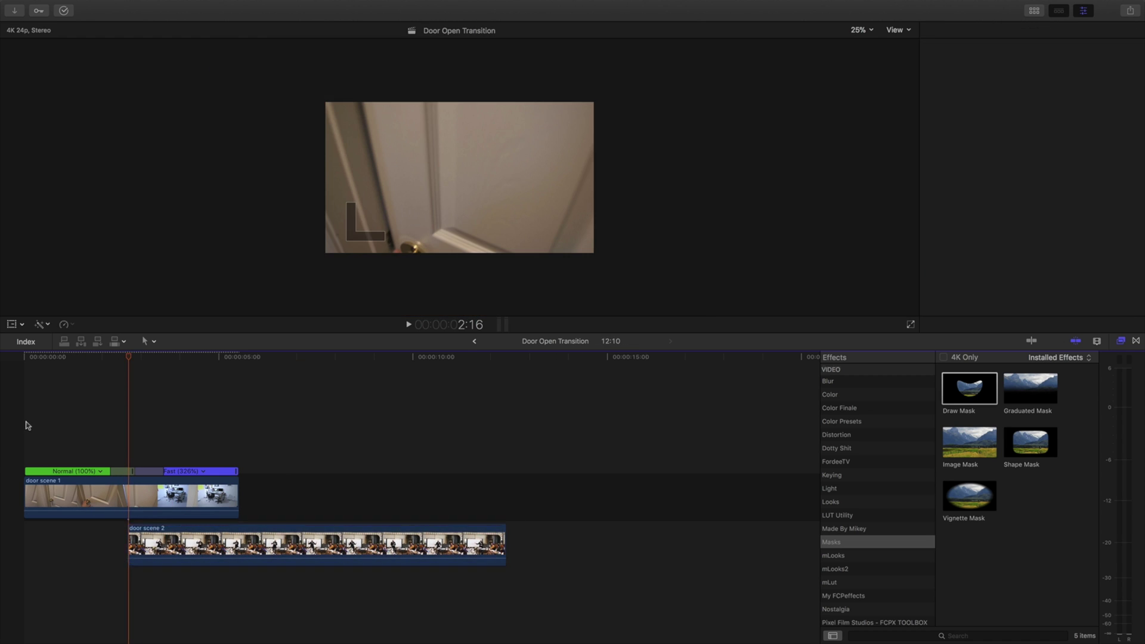
{"action": "key", "text": "space"}
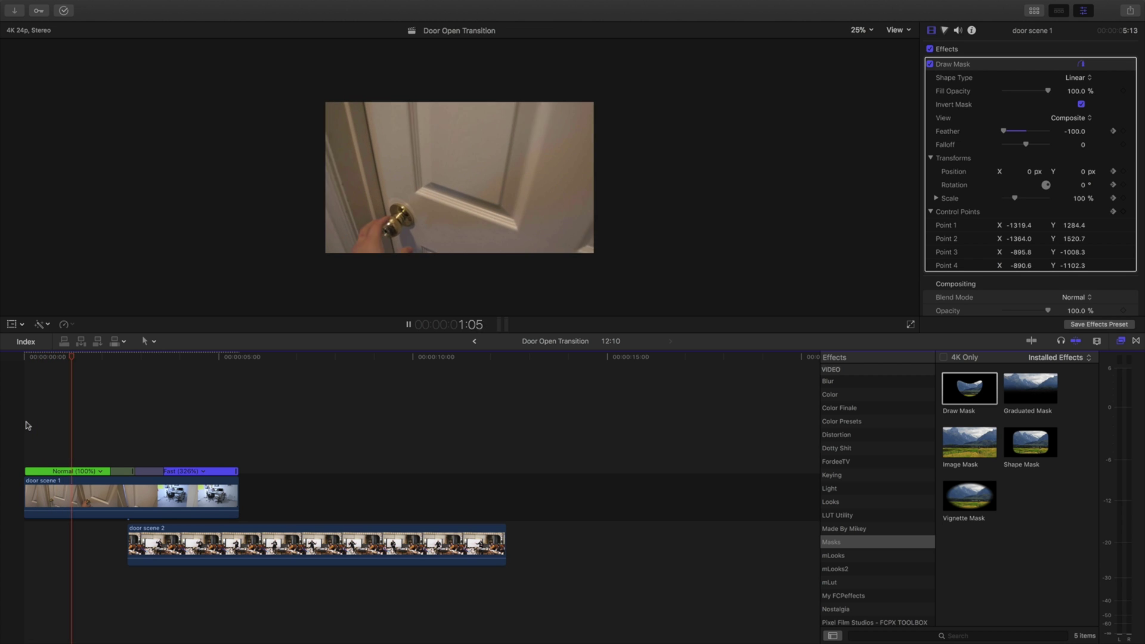